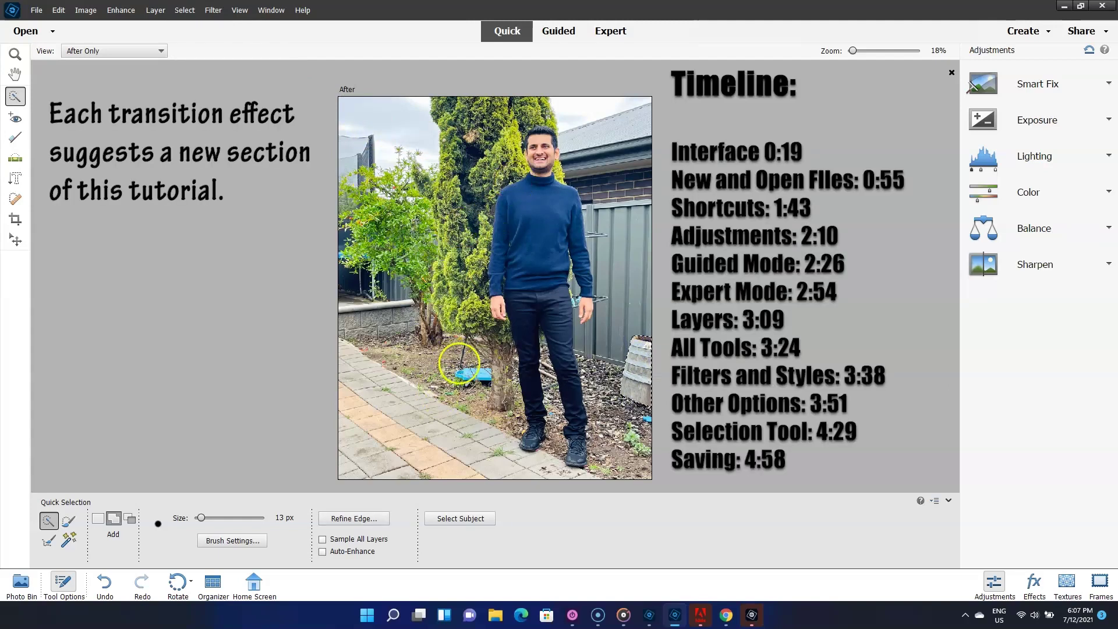
pyautogui.click(490, 373)
pyautogui.moveTo(342, 412)
pyautogui.mouseDown()
pyautogui.moveTo(385, 399)
pyautogui.moveTo(440, 449)
pyautogui.mouseUp()
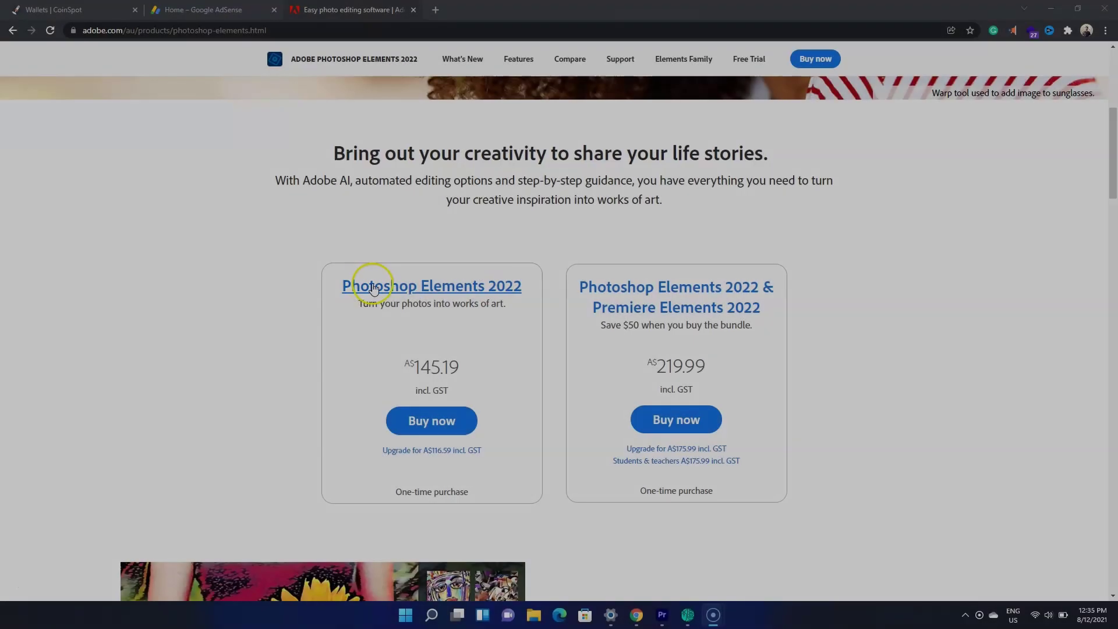
pyautogui.click(394, 286)
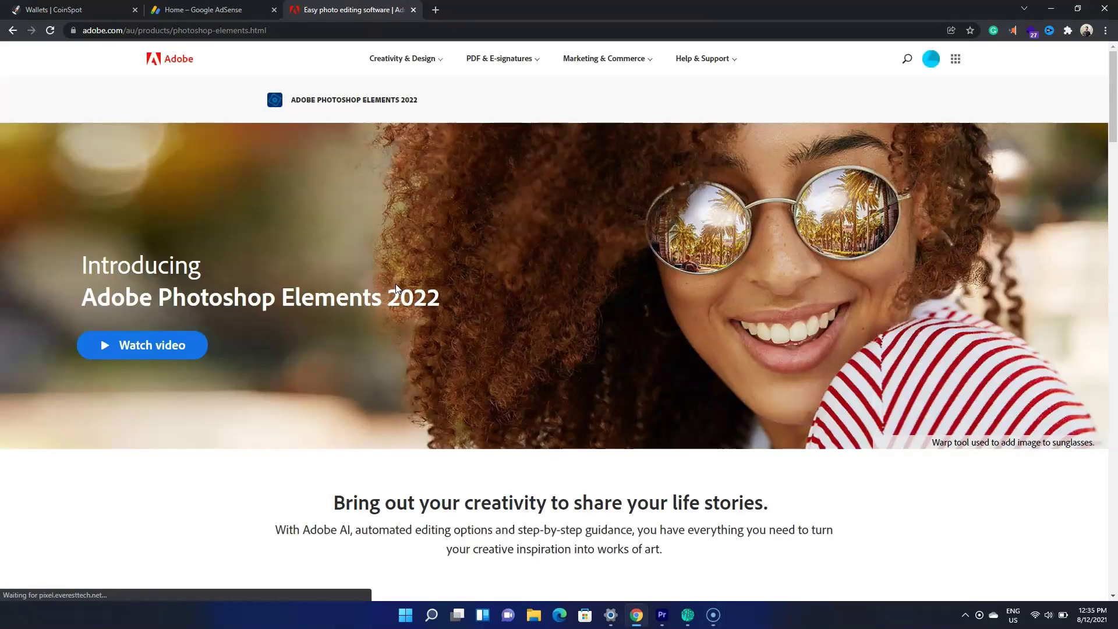
pyautogui.scroll(-5, 396, 287)
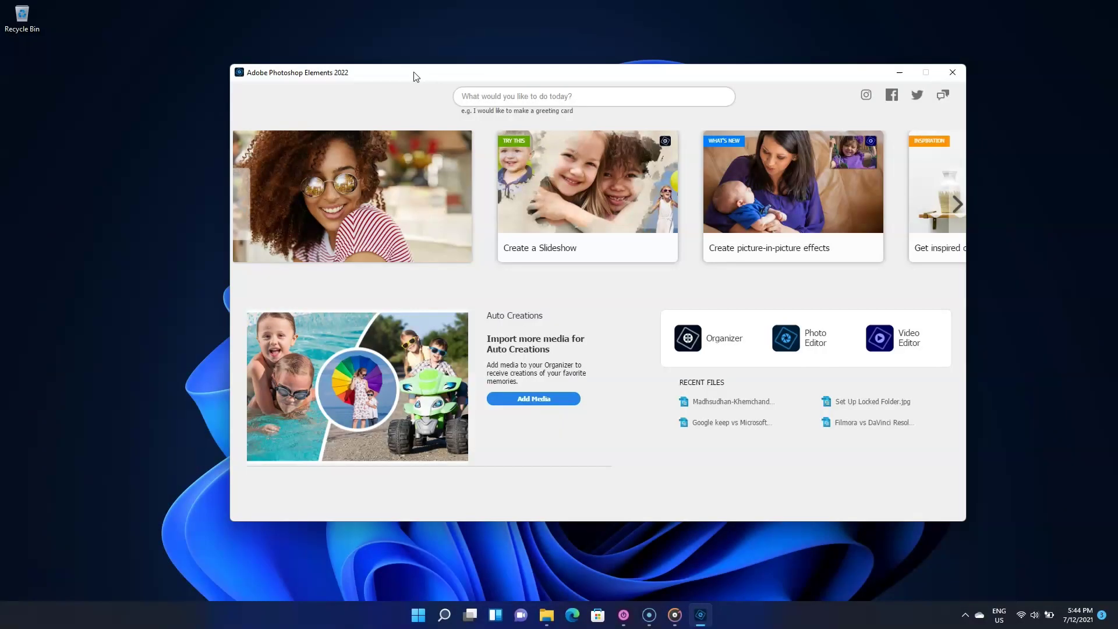
# Step: Launch the Photo Editor from the Adobe Photoshop Elements home screen
pyautogui.moveTo(416, 77); pyautogui.dragTo(402, 74)
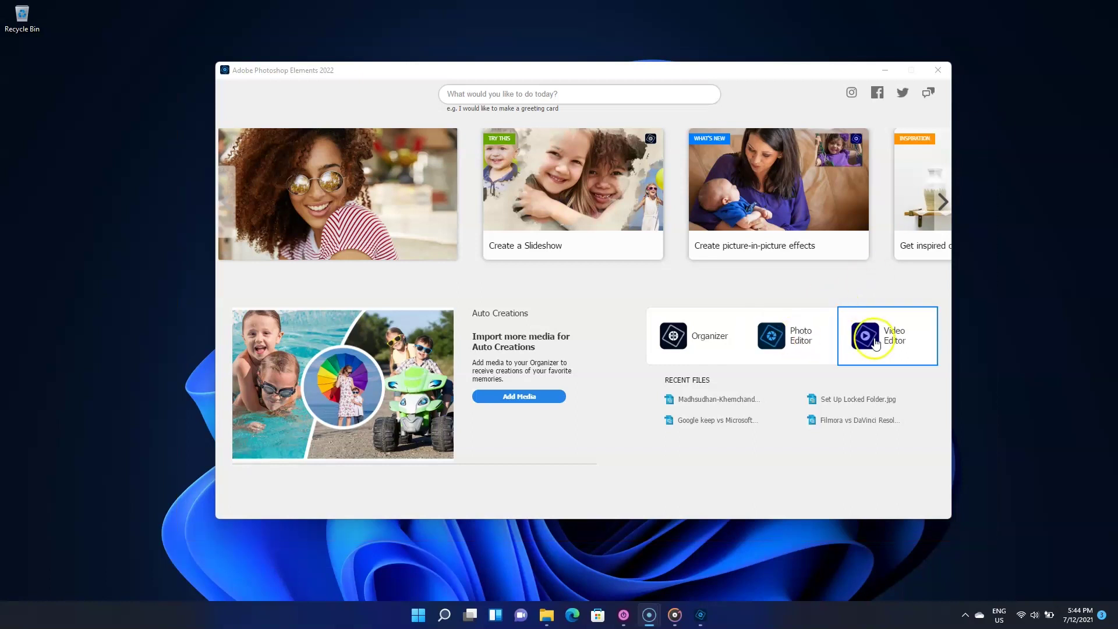
pyautogui.click(786, 342)
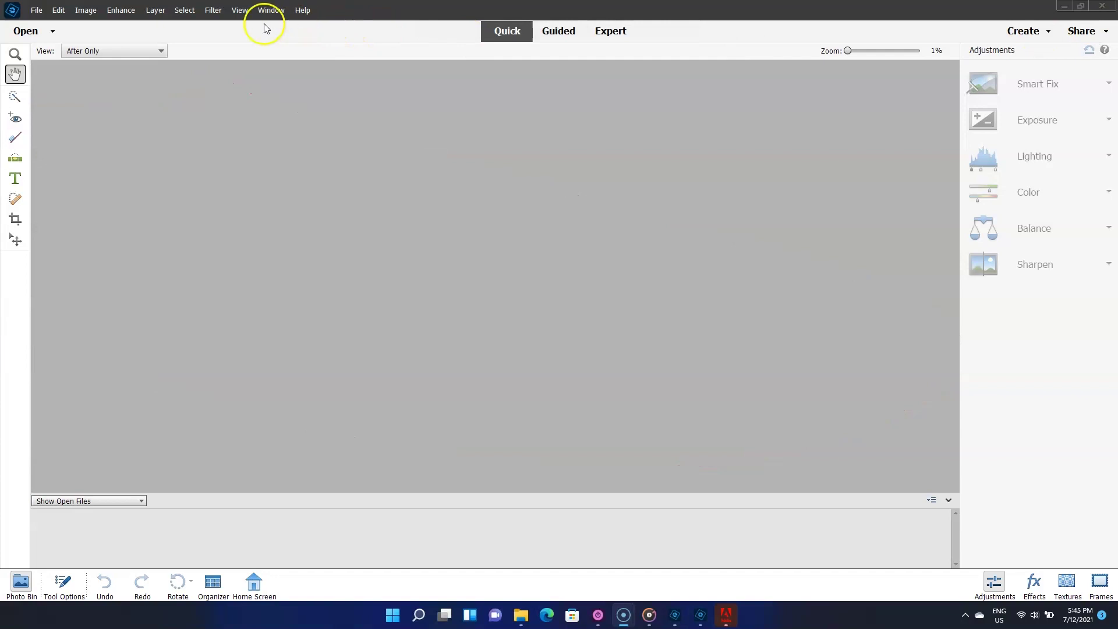
# Step: Look at the File menu commands and the Spot Healing Brush options, and return to the Hand tool
pyautogui.click(185, 10)
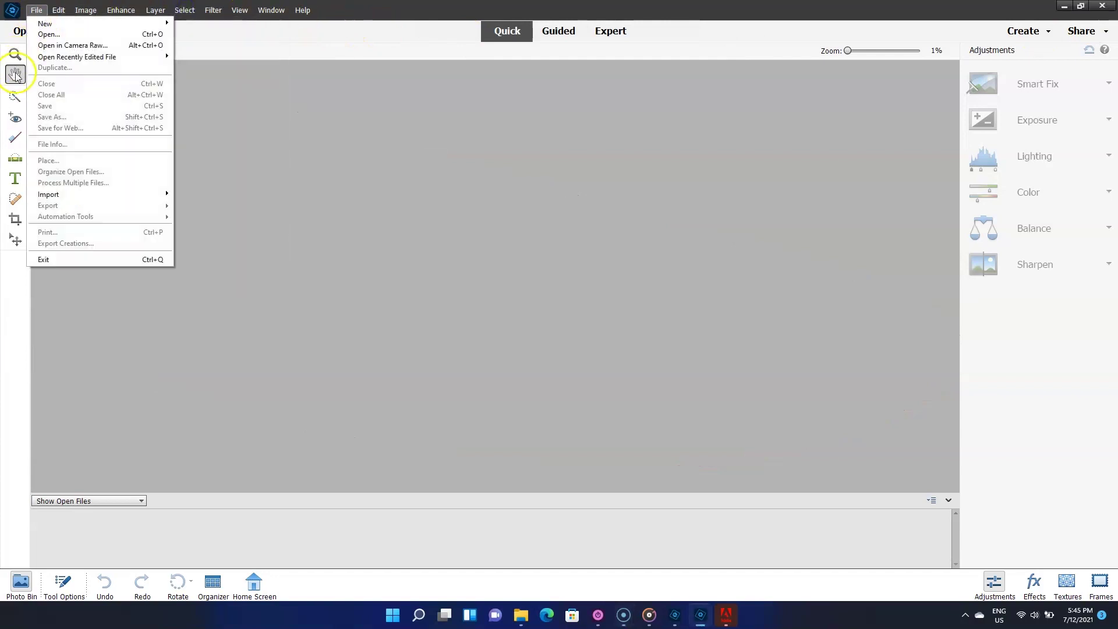
pyautogui.click(12, 266)
pyautogui.click(15, 198)
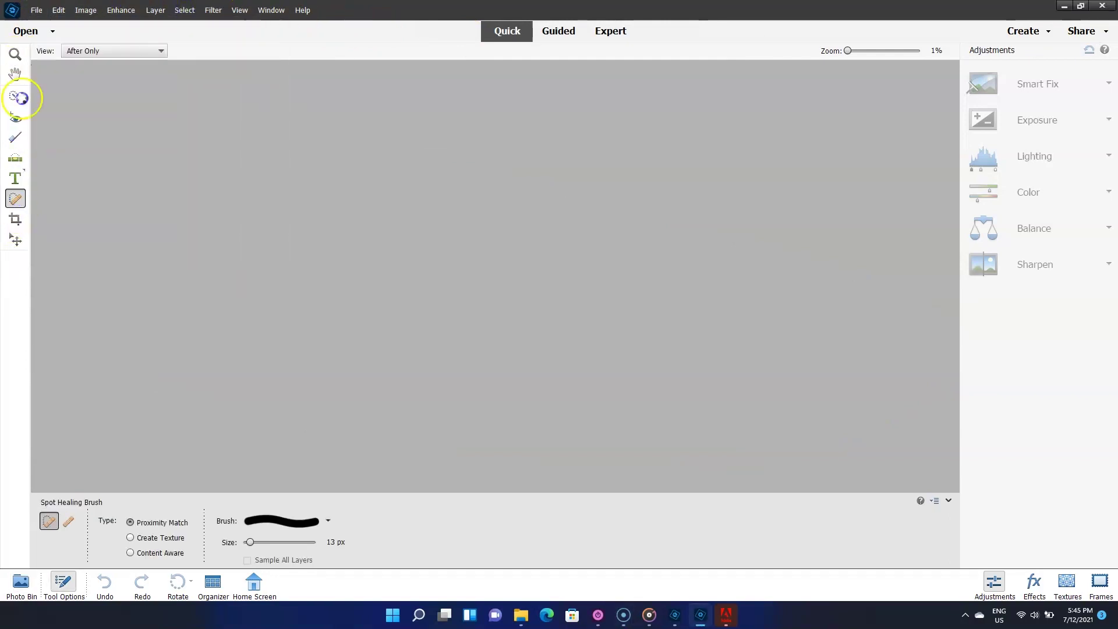
pyautogui.click(17, 71)
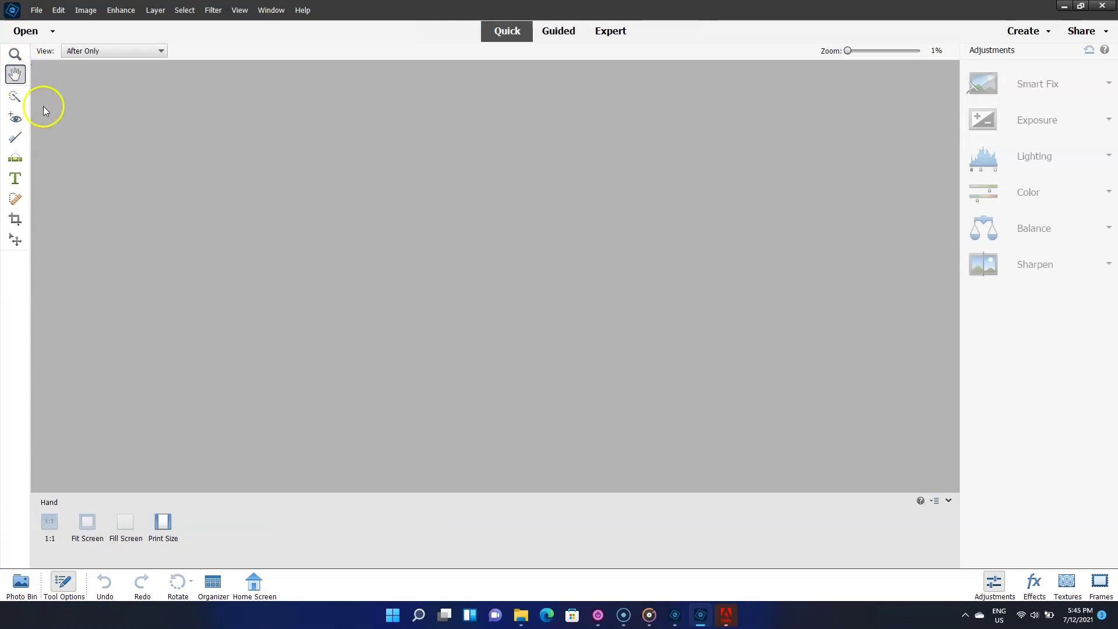
# Step: Reset the workspace panels to their default arrangement
pyautogui.click(272, 10)
pyautogui.click(271, 10)
pyautogui.click(273, 18)
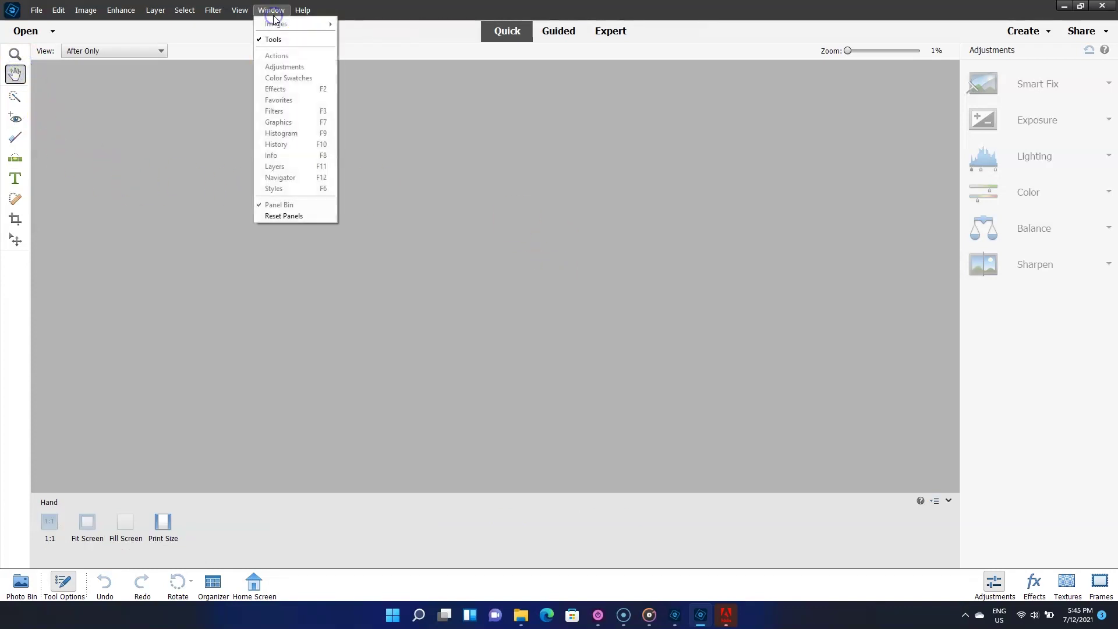
pyautogui.click(284, 217)
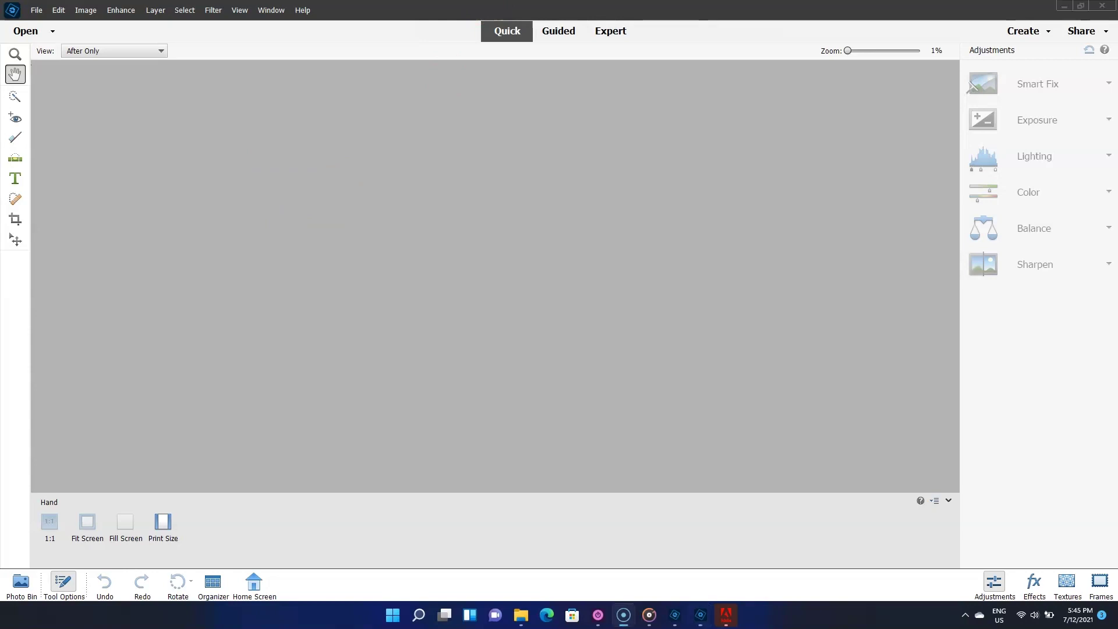
pyautogui.click(271, 10)
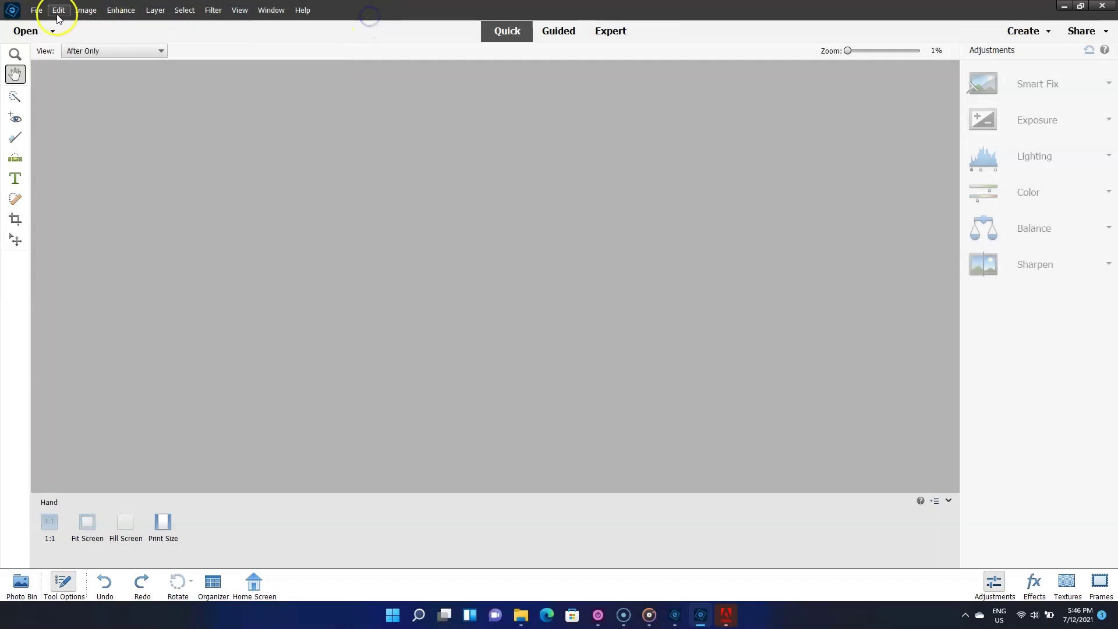
# Step: Start a new blank file named "New new doc" with the Default Photoshop Elements Size document type
pyautogui.click(36, 10)
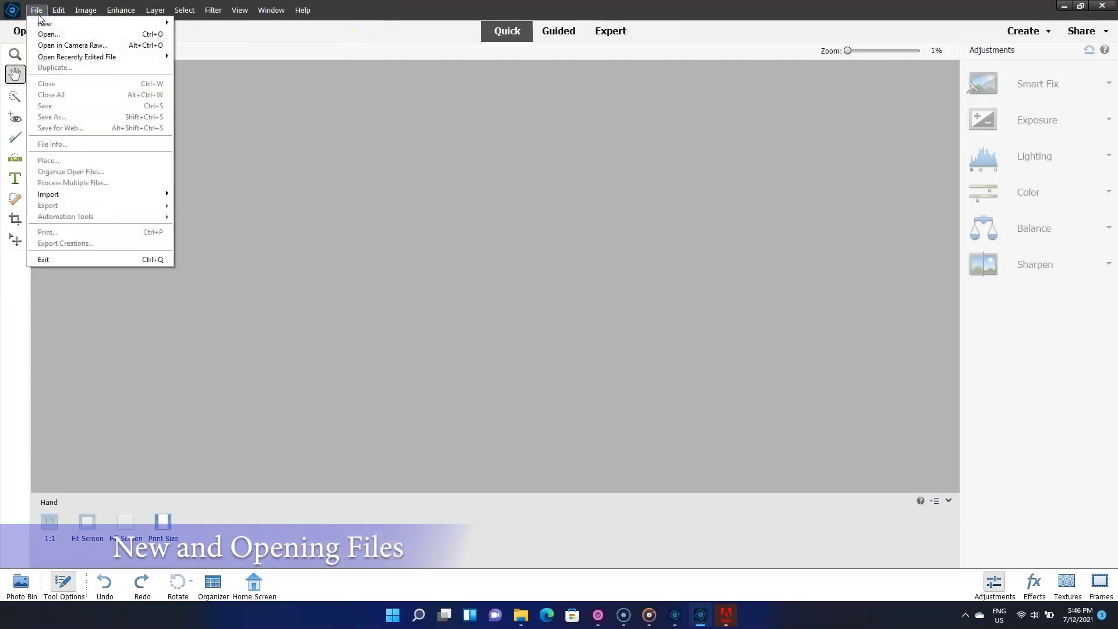
pyautogui.moveTo(44, 24)
pyautogui.click(201, 22)
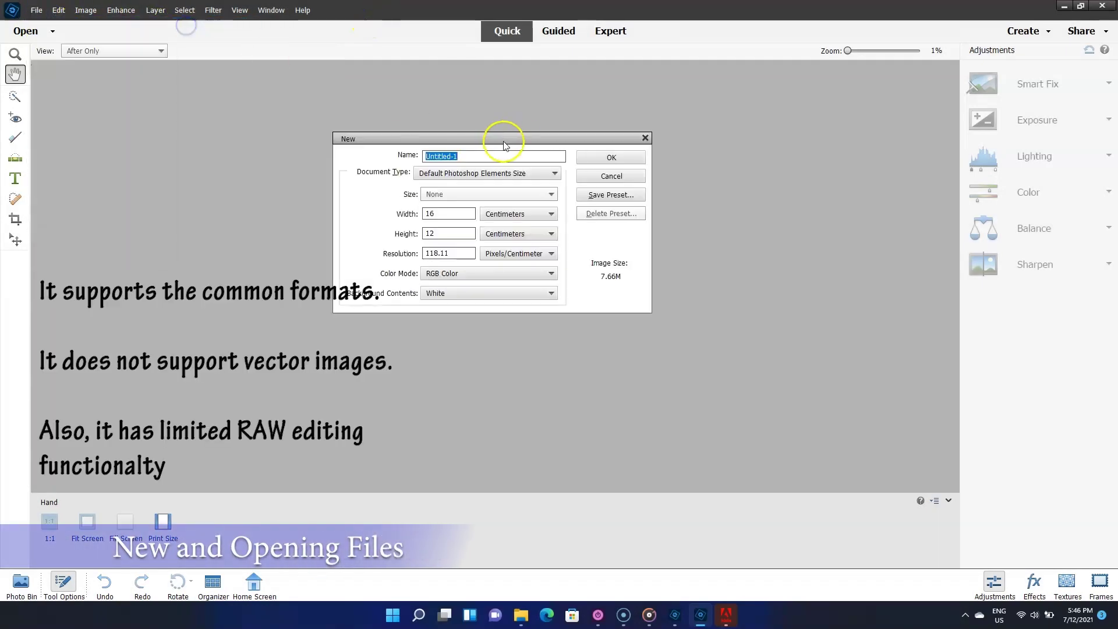
pyautogui.write('New new doc')
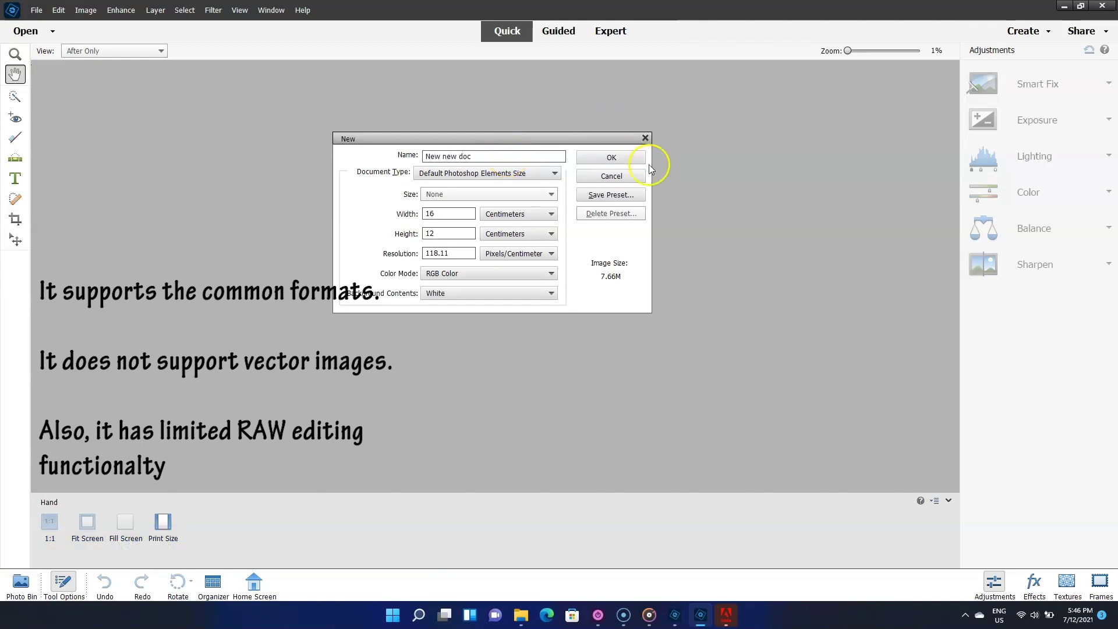
pyautogui.click(554, 173)
pyautogui.click(554, 175)
# Step: Set the new file's width and height units to pixels, keep RGB Color and a White background, and cancel the new file
pyautogui.click(513, 213)
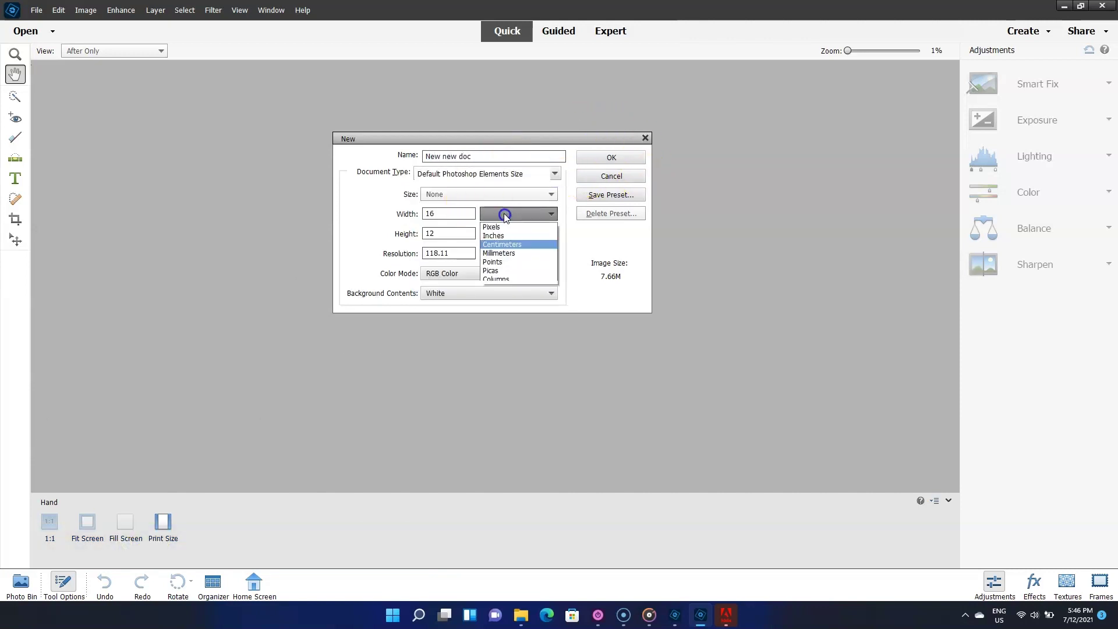
pyautogui.click(507, 224)
pyautogui.click(513, 273)
pyautogui.click(512, 274)
pyautogui.click(514, 296)
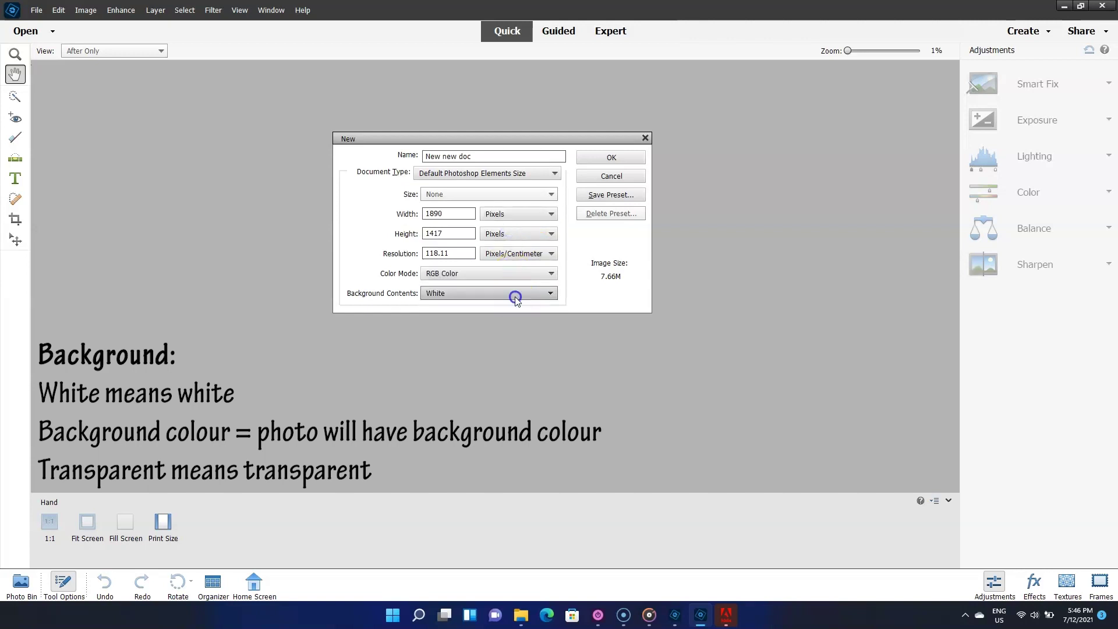
pyautogui.click(523, 293)
pyautogui.click(521, 215)
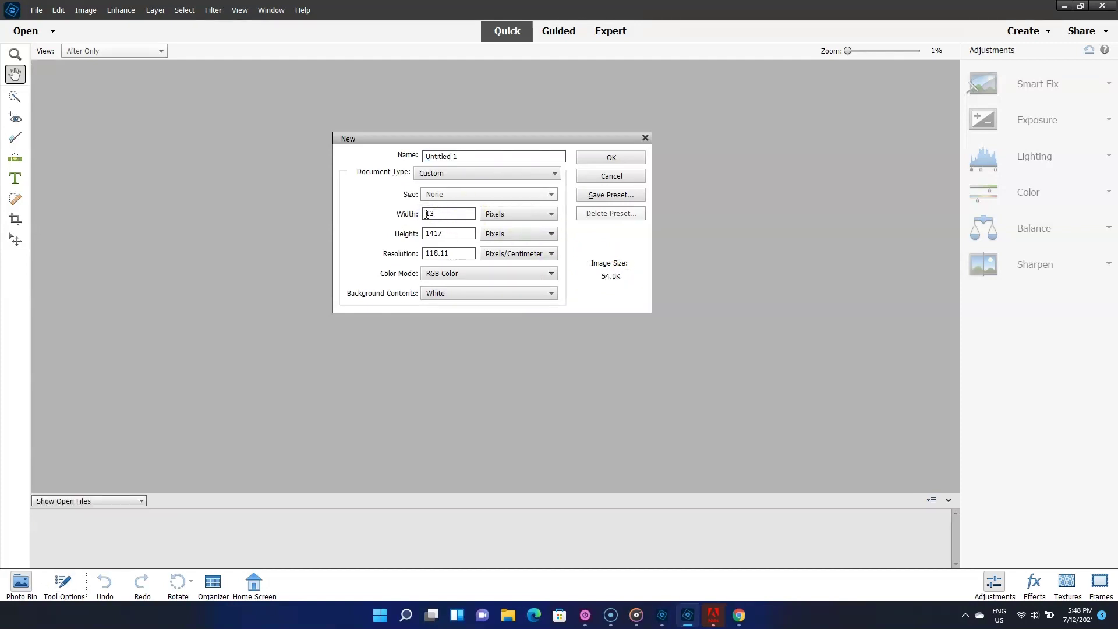
pyautogui.click(600, 175)
# Step: Open the garden portrait, the grass field and the car park photos in the editor
pyautogui.click(37, 9)
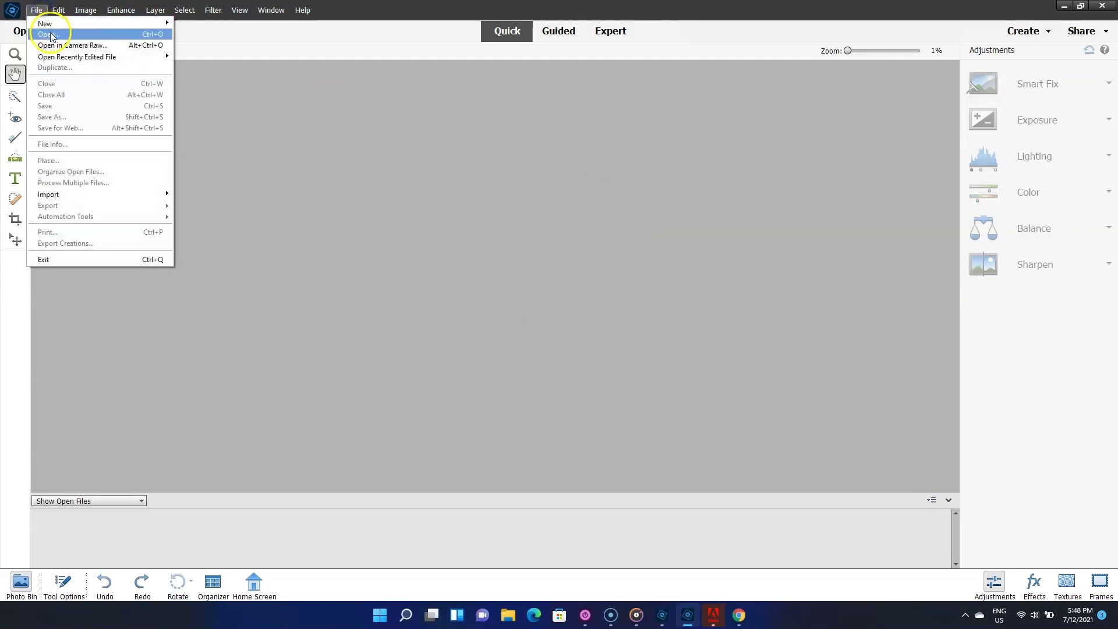
pyautogui.click(46, 30)
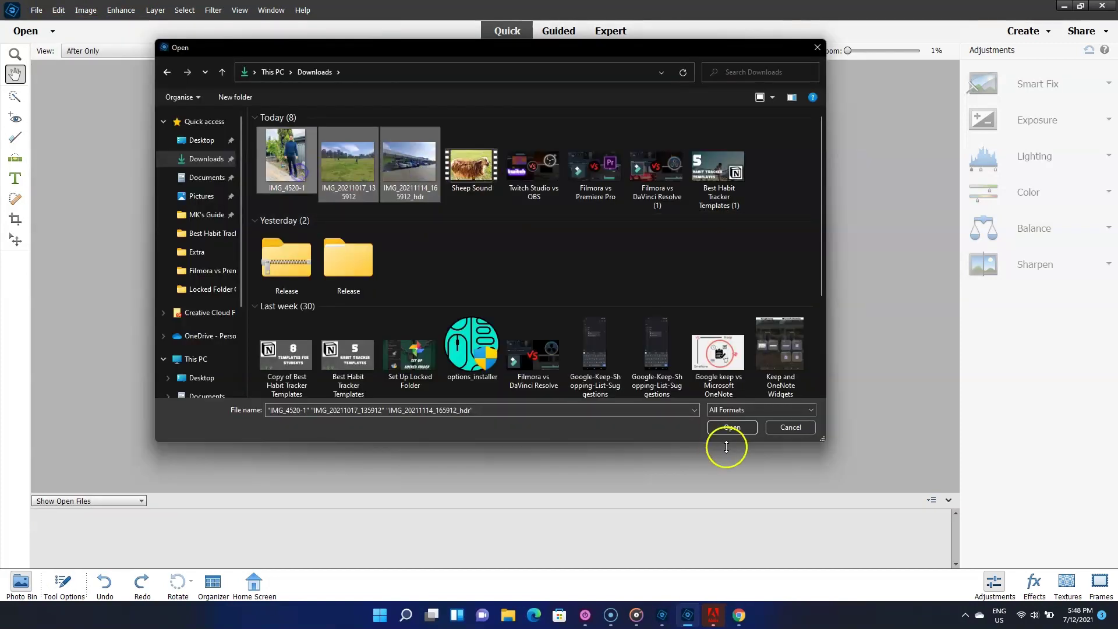
pyautogui.click(733, 427)
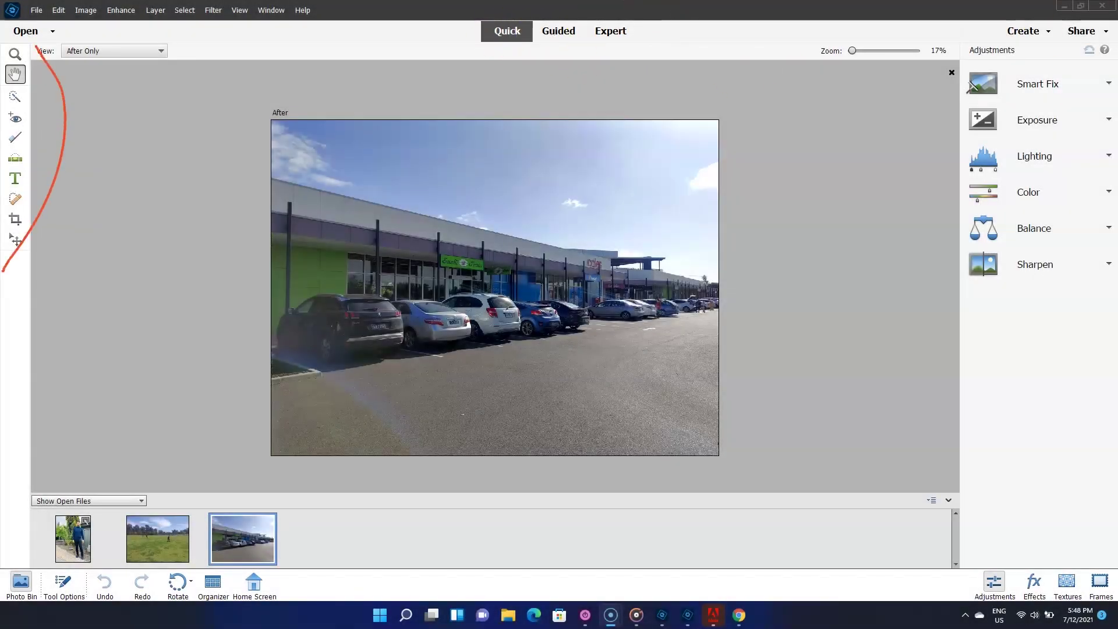
# Step: Examine the options of the teeth-whitening, Type, Spot Healing Brush and Crop tools
pyautogui.click(16, 137)
pyautogui.click(15, 177)
pyautogui.click(15, 198)
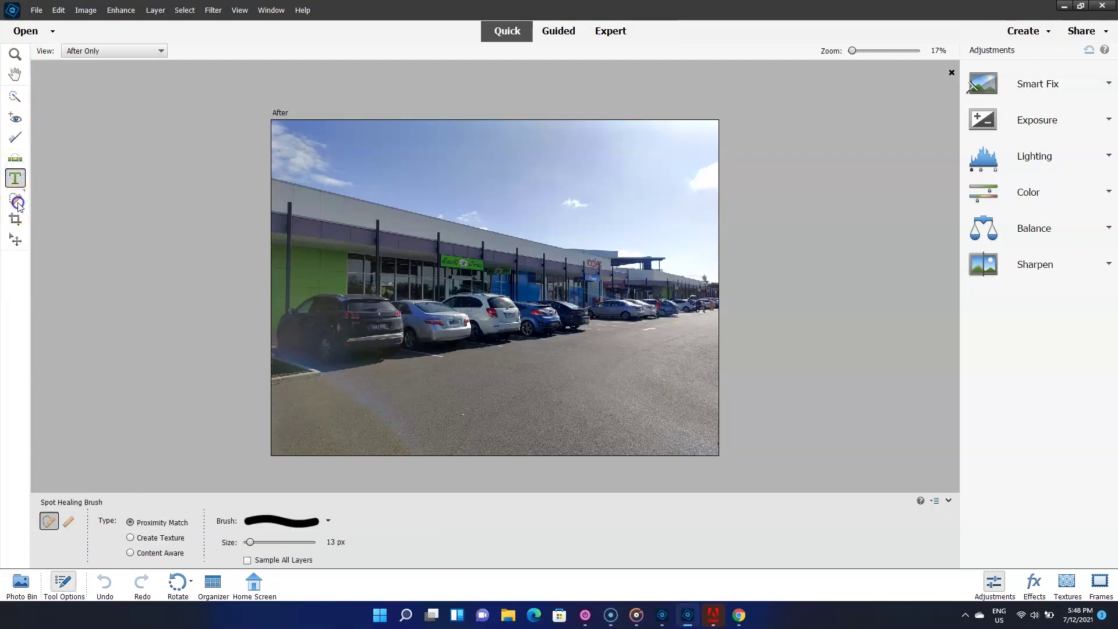
pyautogui.click(15, 219)
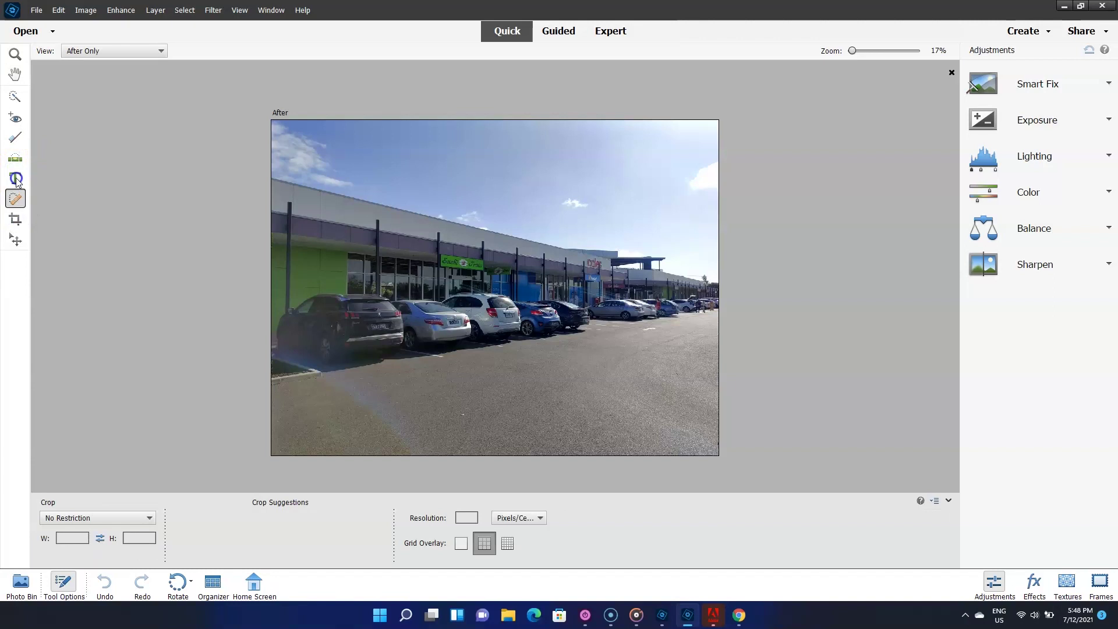
# Step: Activate the Type tool and choose its Vertical Mask variant
pyautogui.click(16, 179)
pyautogui.click(67, 522)
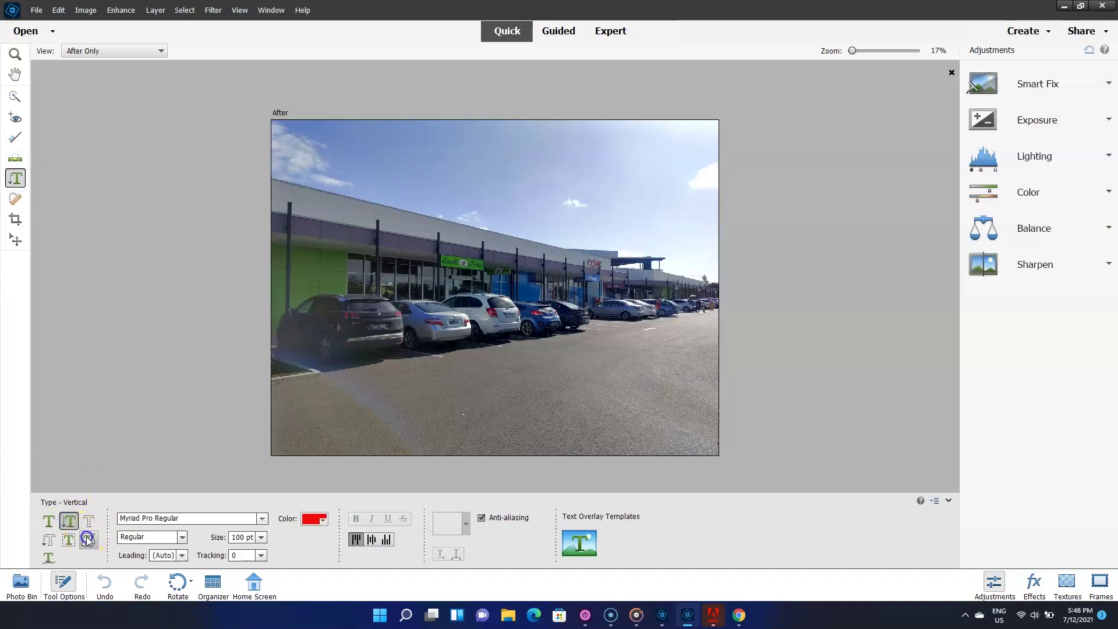
pyautogui.click(87, 540)
pyautogui.click(49, 539)
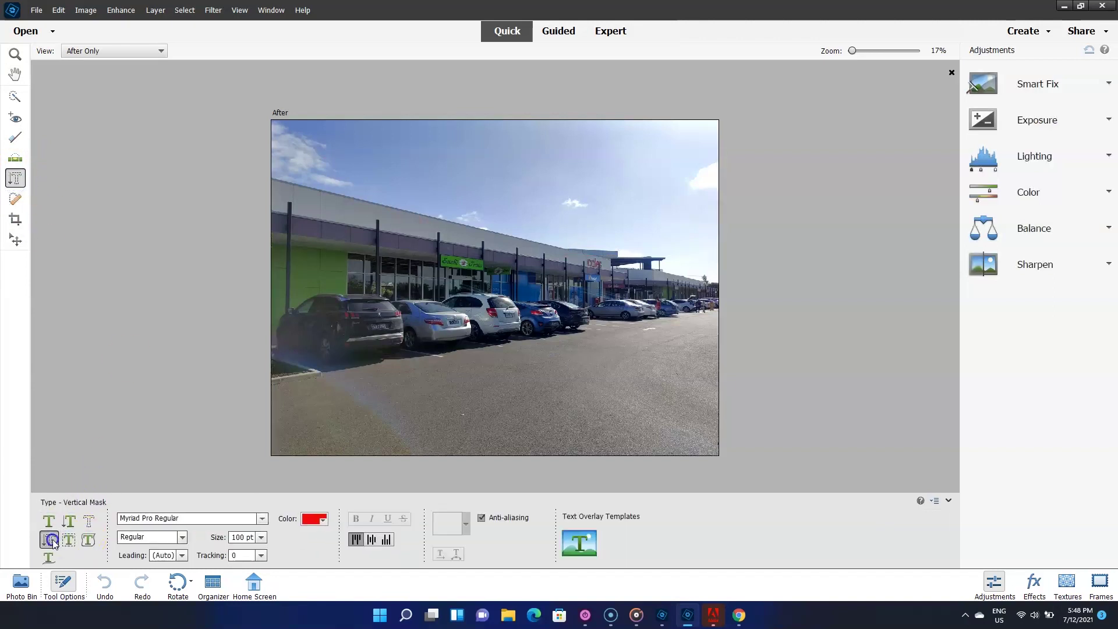
# Step: Show the open photos in the Photo Bin, view each one, and make the garden portrait the active photo
pyautogui.click(21, 588)
pyautogui.click(103, 547)
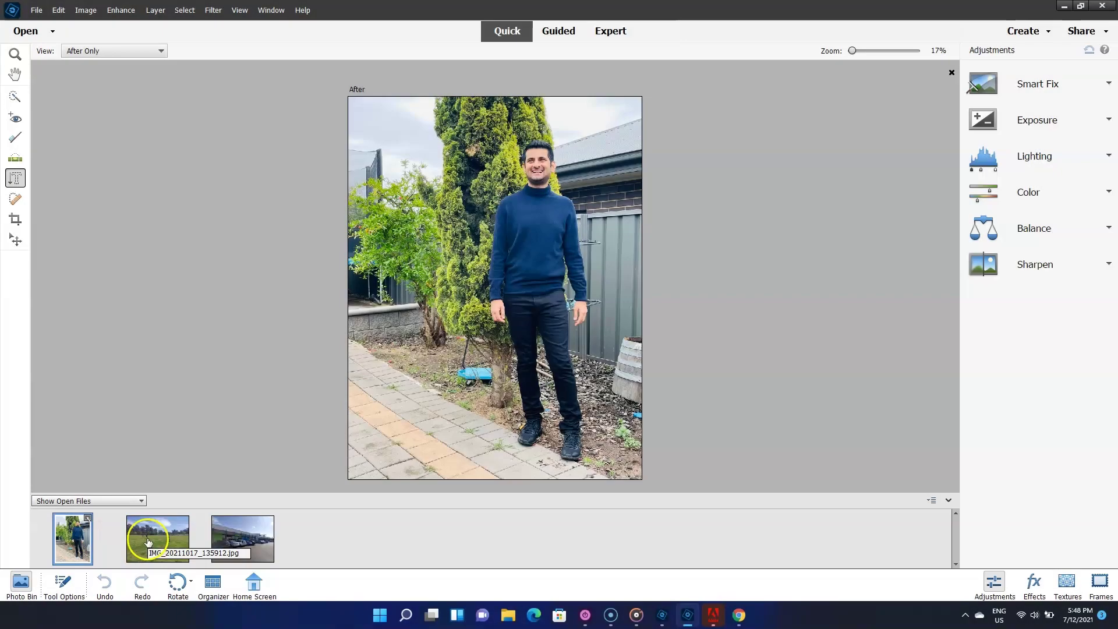
pyautogui.click(150, 542)
pyautogui.click(215, 542)
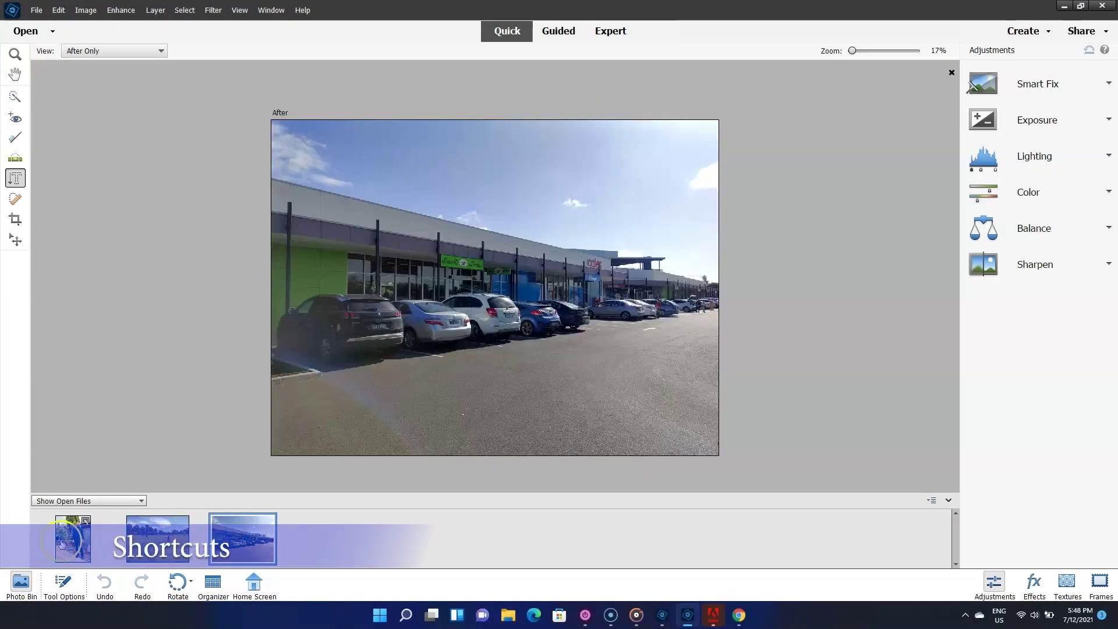
pyautogui.click(64, 541)
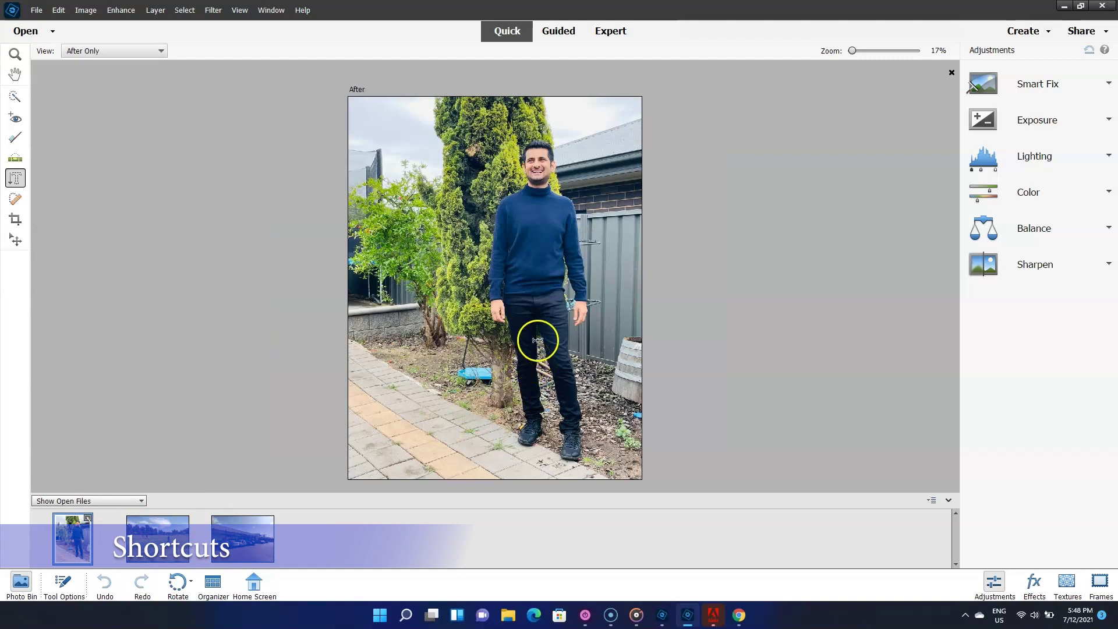
# Step: Zoom the garden portrait in and out, finishing at 21%
pyautogui.scroll(5, 533, 327)
pyautogui.scroll(-3, 533, 327)
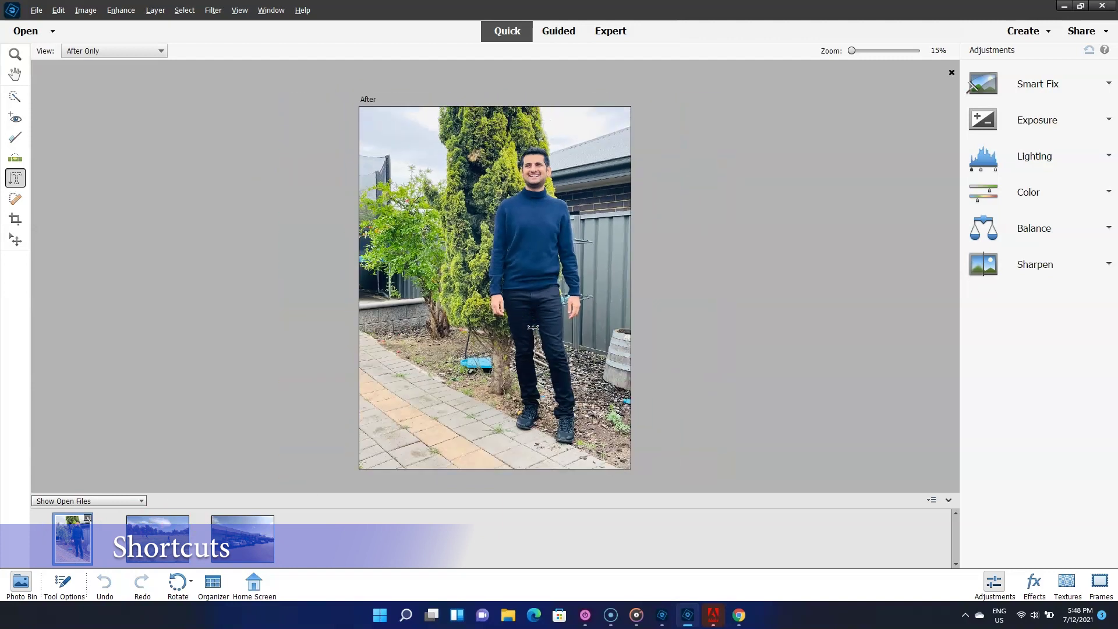
pyautogui.moveTo(532, 327); pyautogui.dragTo(498, 305)
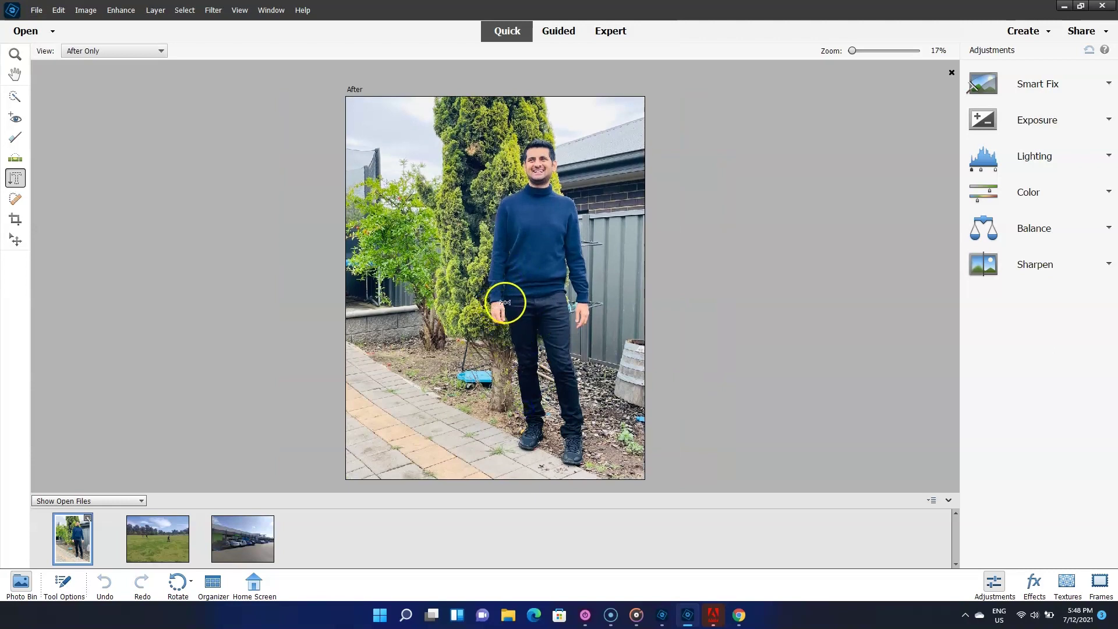
pyautogui.scroll(2, 506, 302)
pyautogui.moveTo(506, 233)
pyautogui.mouseDown()
pyautogui.moveTo(519, 237)
pyautogui.moveTo(488, 234)
pyautogui.mouseUp()
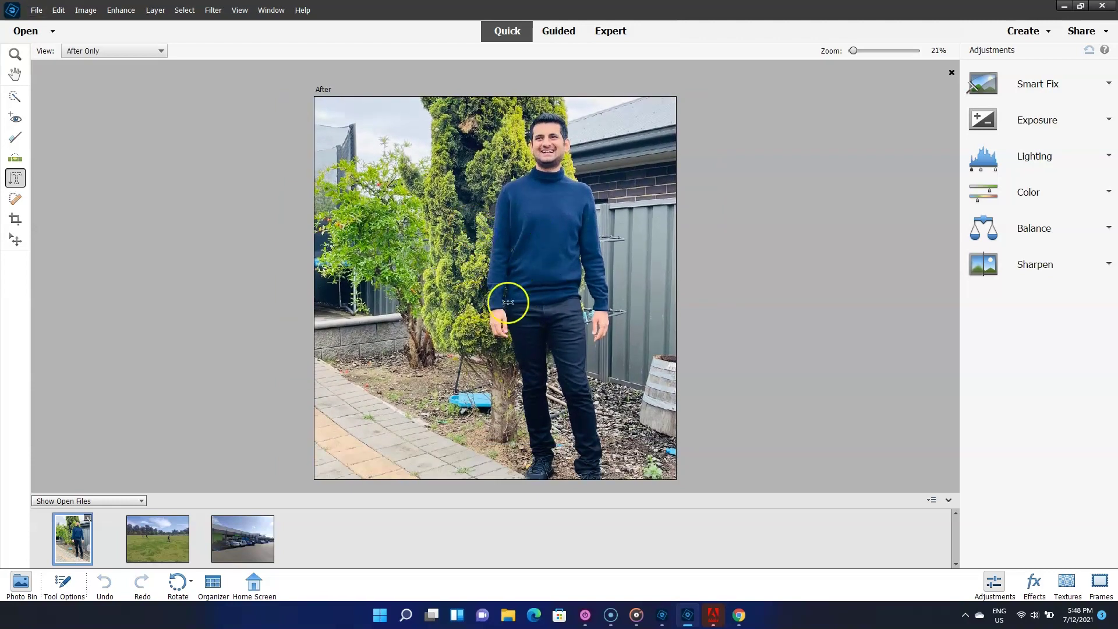
pyautogui.click(294, 238)
# Step: Switch to the Quick Selection tool, the Crop tool and finally the Spot Healing Brush
pyautogui.press('a')
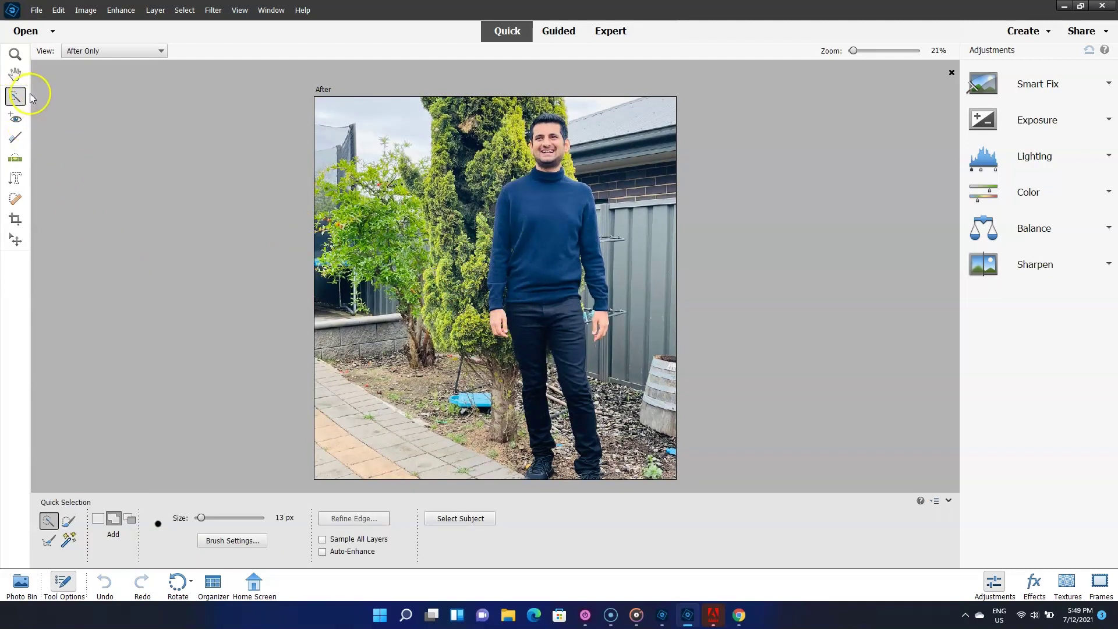
pyautogui.press('c')
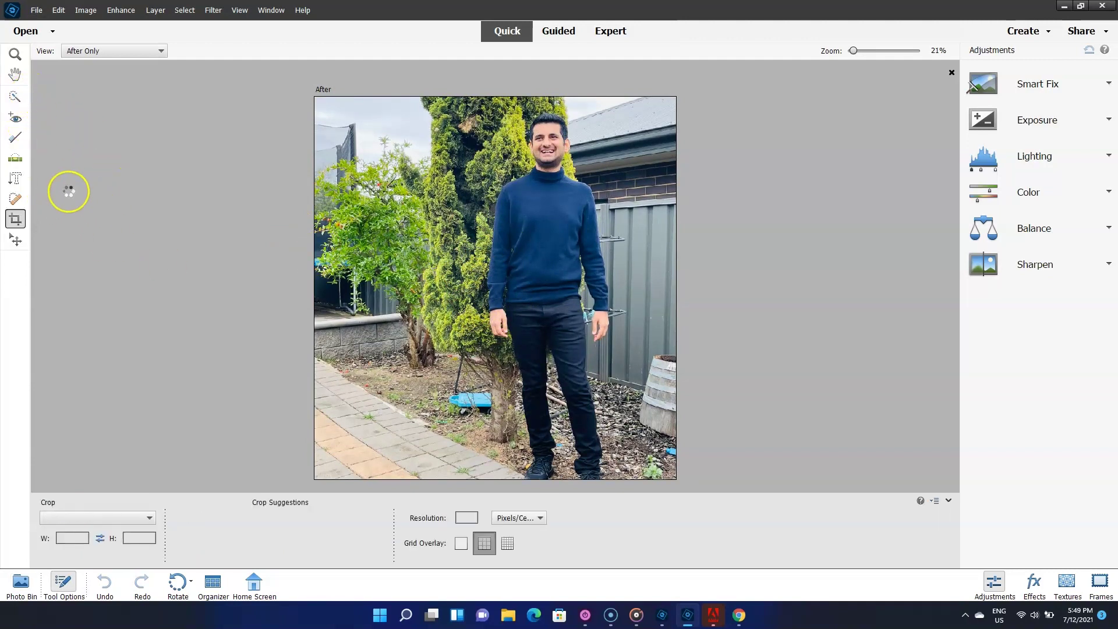
pyautogui.press('j')
# Step: Try the Spot Healing Brush over the man's head, and undo, redo and again undo the healing
pyautogui.moveTo(523, 160)
pyautogui.mouseDown()
pyautogui.moveTo(515, 127)
pyautogui.moveTo(550, 108)
pyautogui.mouseUp()
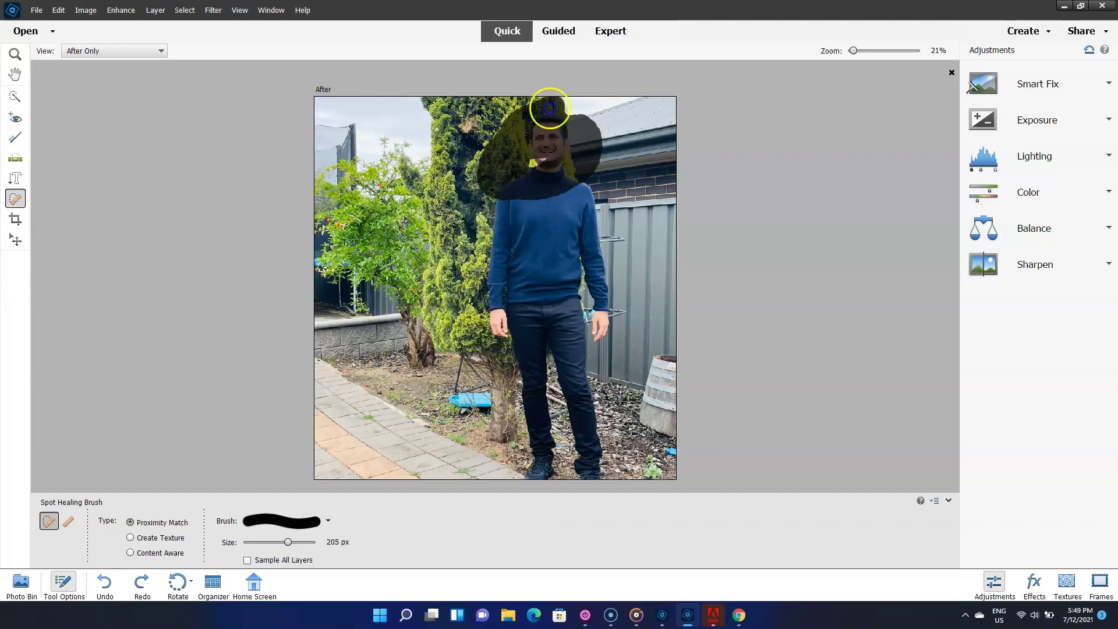
pyautogui.moveTo(569, 197); pyautogui.dragTo(569, 204)
pyautogui.hotkey('ctrl', 'z')
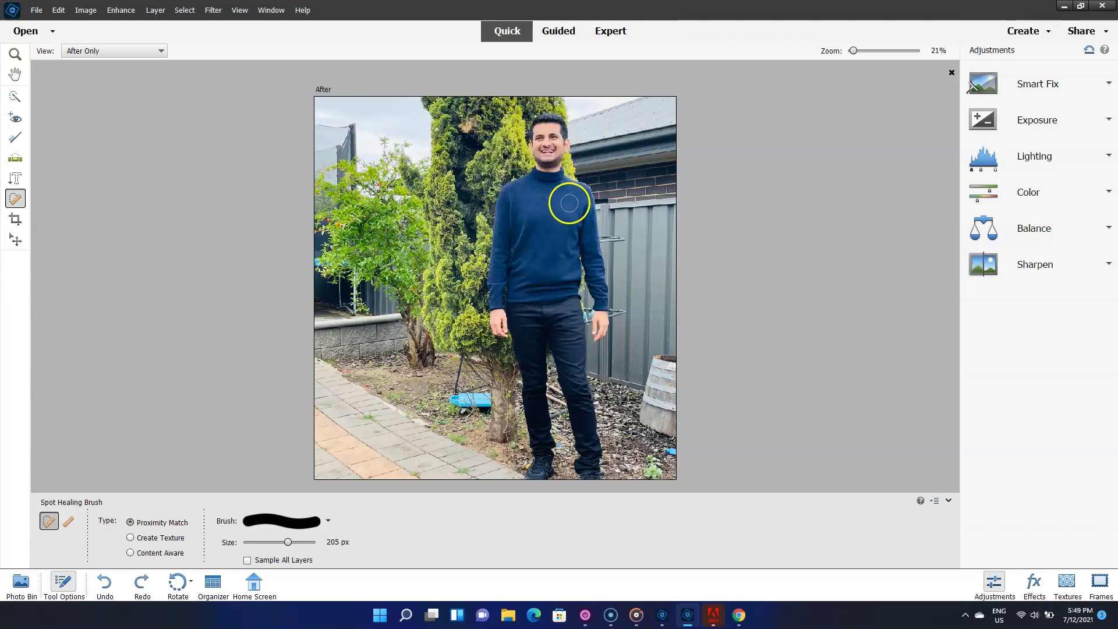
pyautogui.hotkey('ctrl', 'y')
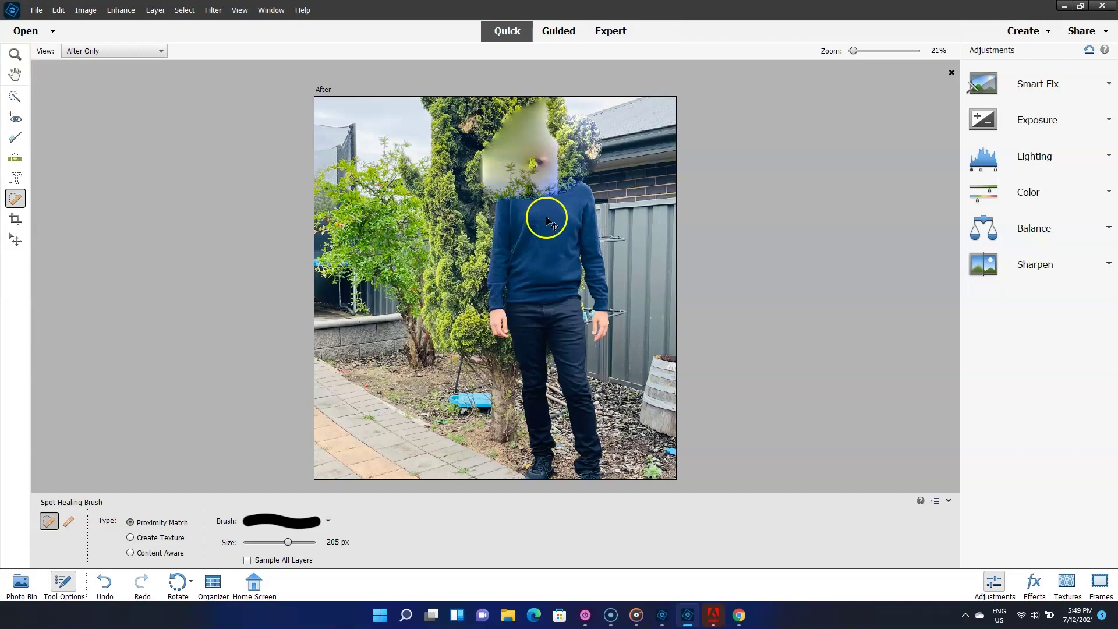
pyautogui.hotkey('ctrl', 'z')
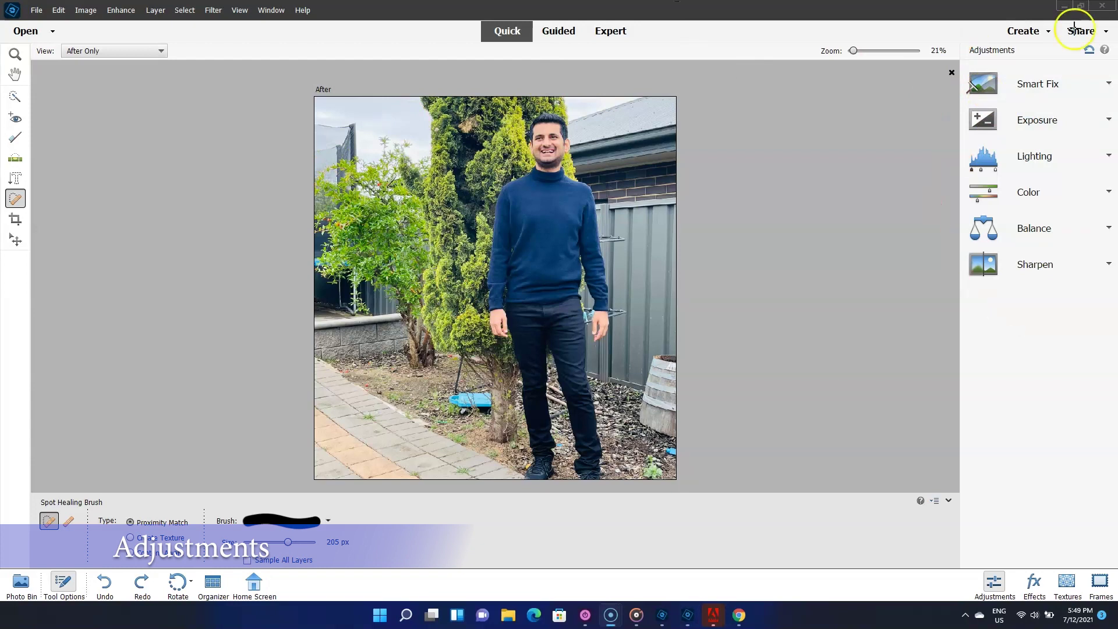
# Step: Apply Smart Fix to the garden portrait at strengths 12 and 62 and with the automatic correction, and open the Lighting adjustments
pyautogui.click(1105, 87)
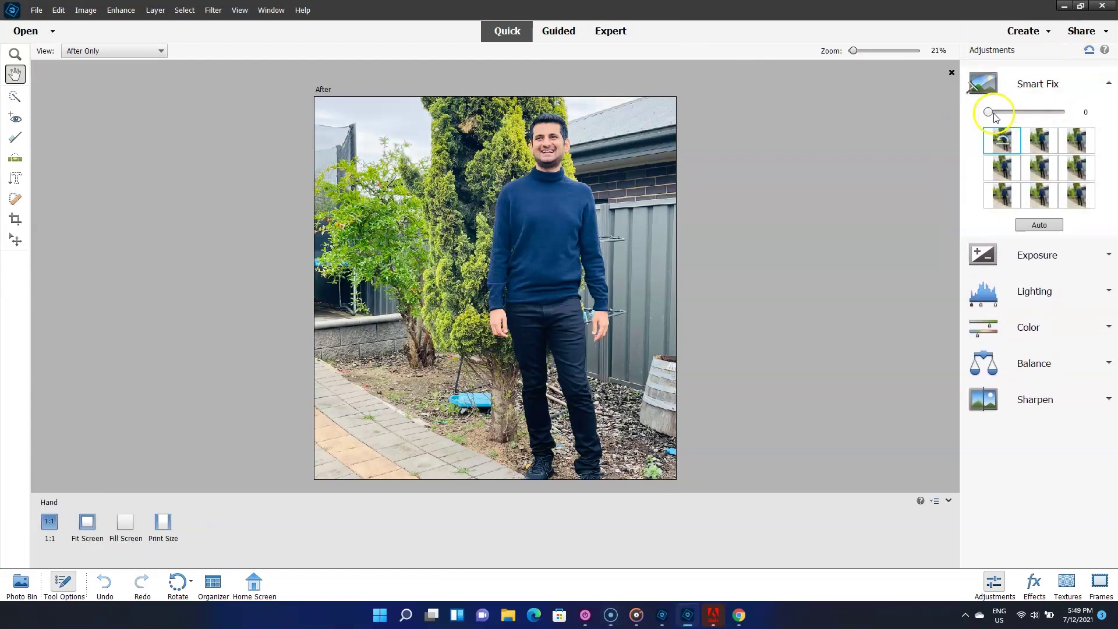
pyautogui.moveTo(989, 112); pyautogui.dragTo(1012, 114)
pyautogui.click(1035, 149)
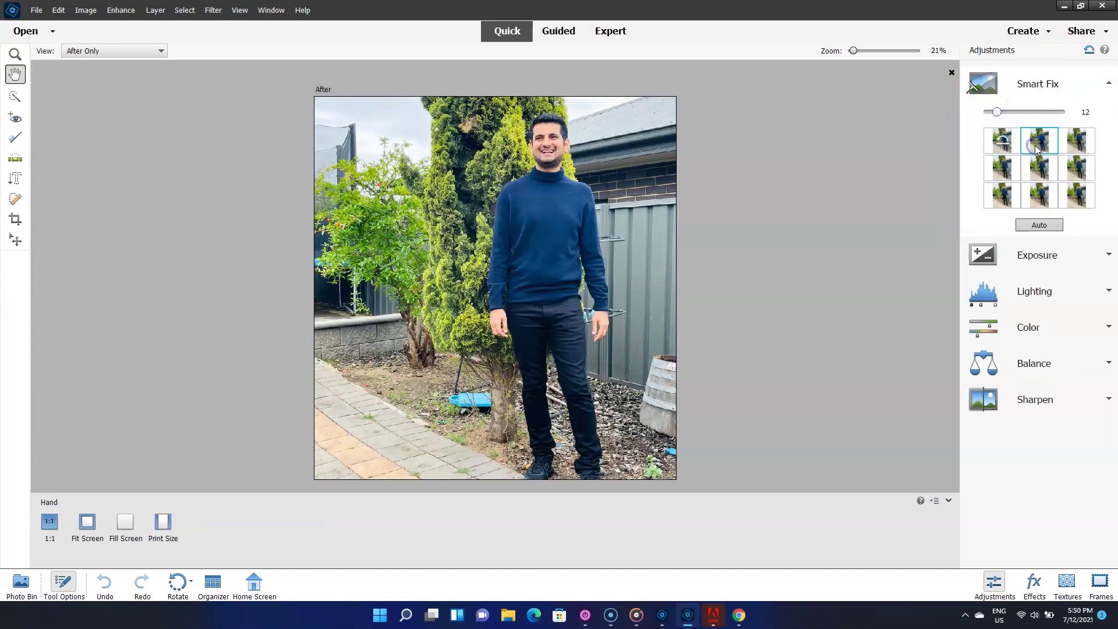
pyautogui.click(1068, 169)
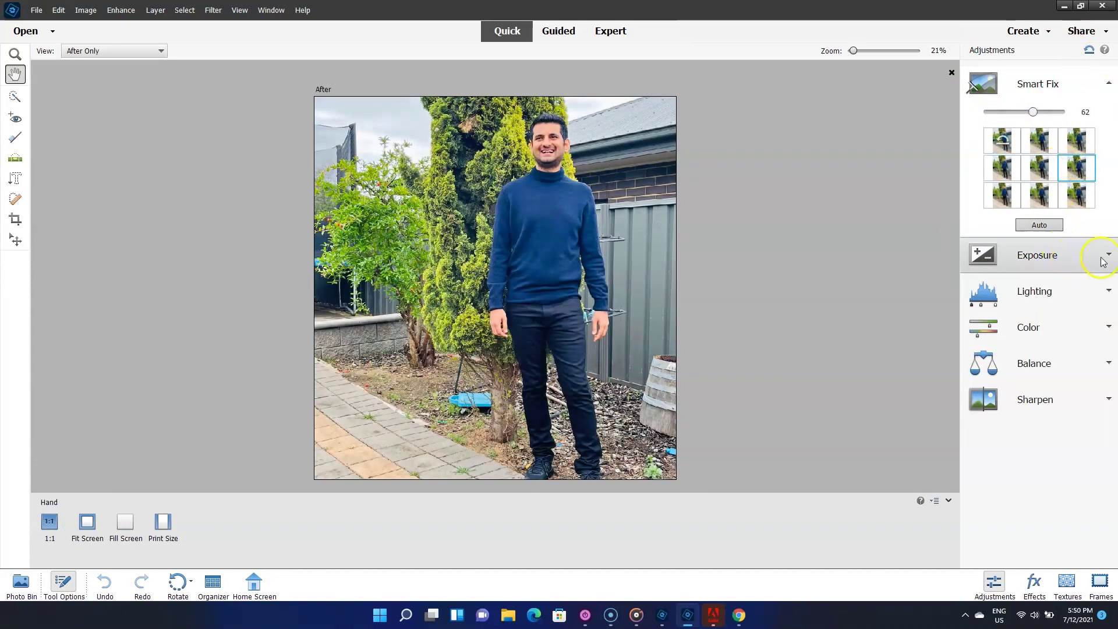
pyautogui.click(1040, 225)
pyautogui.click(1108, 290)
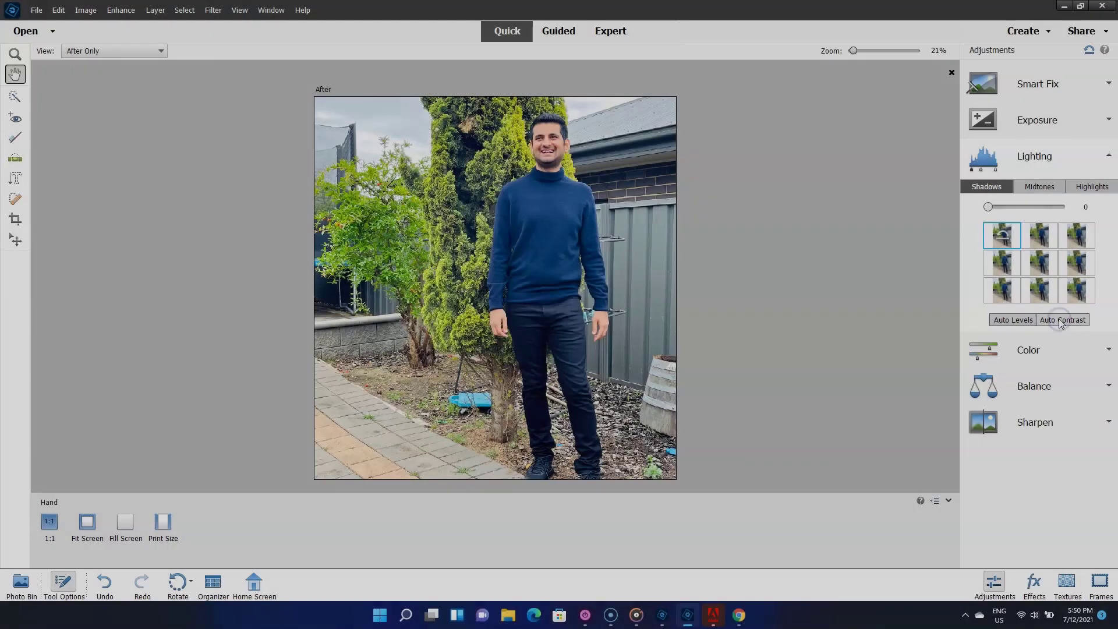
# Step: Browse the guided edits in the Color, Black & White and Photomerge categories
pyautogui.click(558, 31)
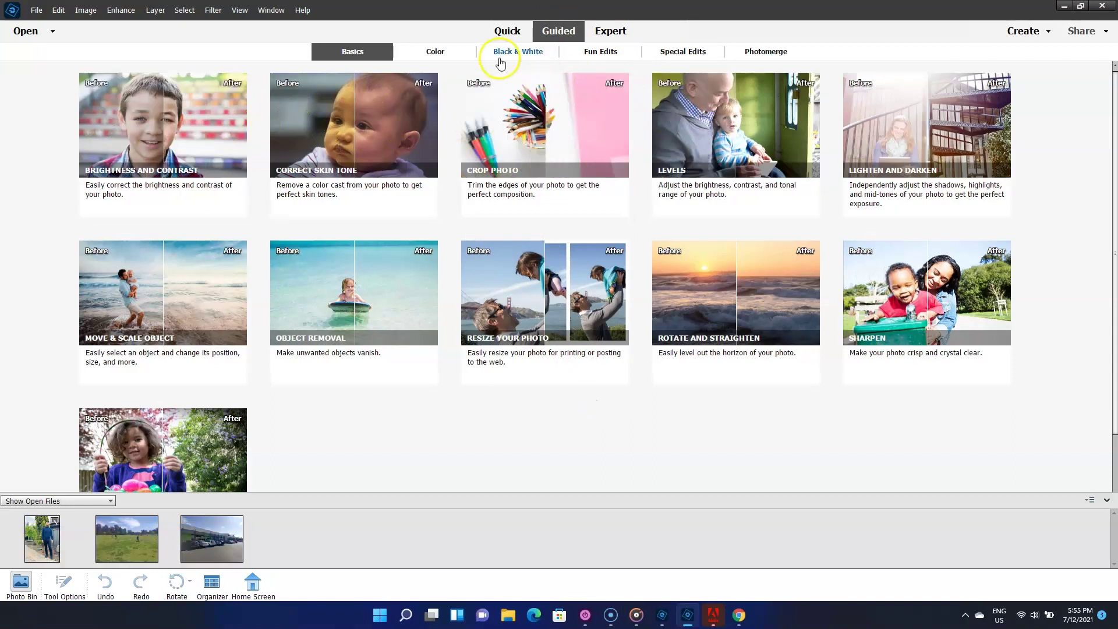
pyautogui.click(445, 53)
pyautogui.click(526, 54)
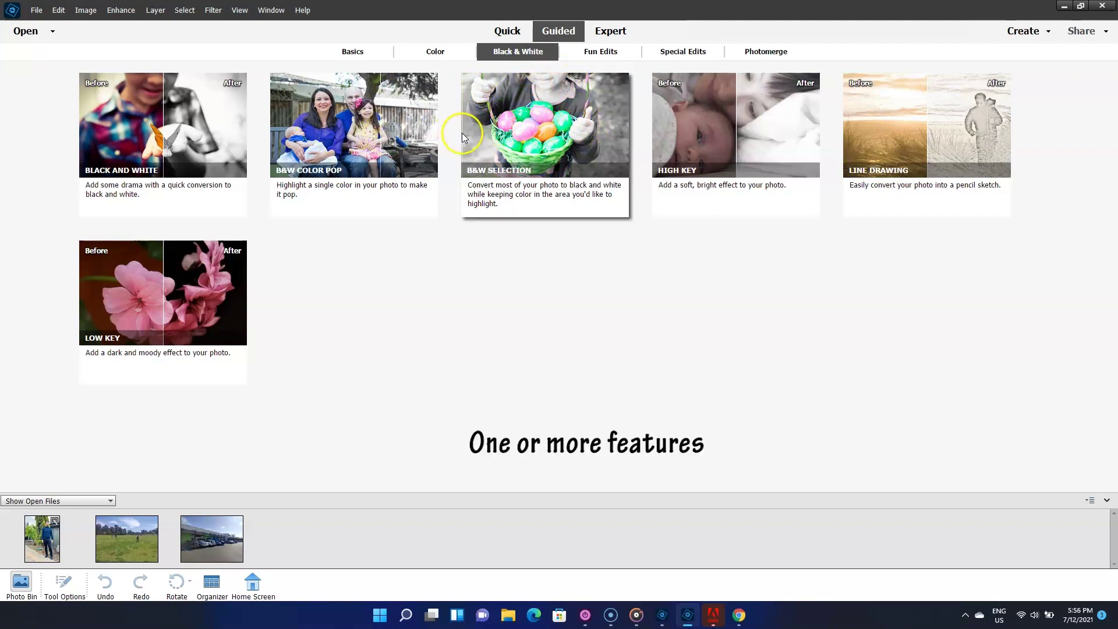
pyautogui.click(768, 50)
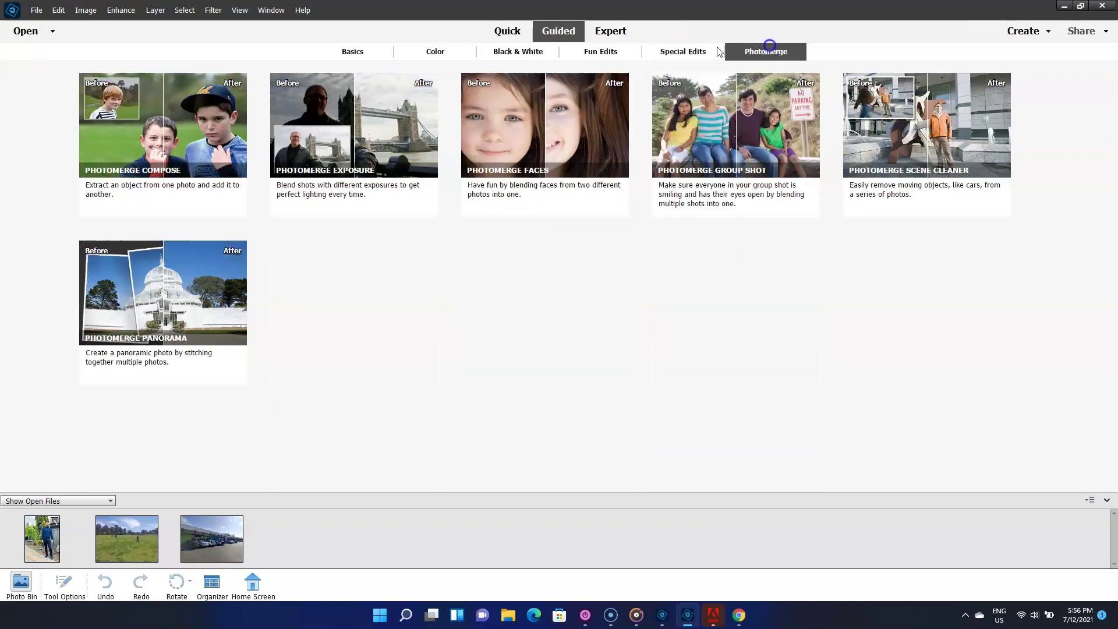
# Step: Try the B&W Selection guided edit over the man with brush size 51, and undo the black-and-white effect in Expert mode
pyautogui.click(518, 51)
pyautogui.click(554, 123)
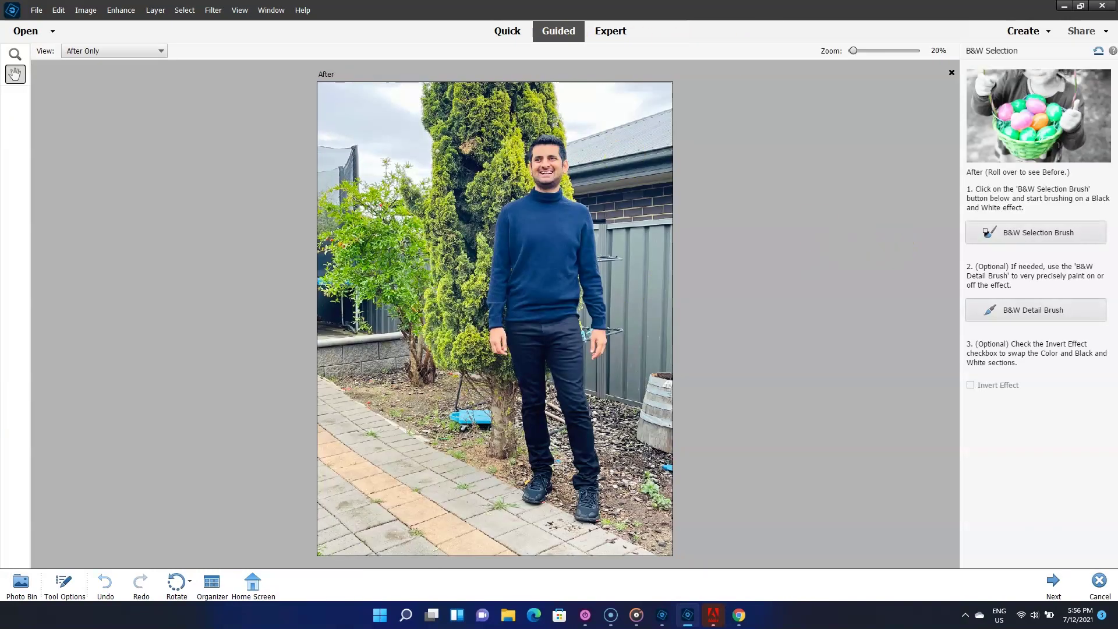
pyautogui.click(1031, 233)
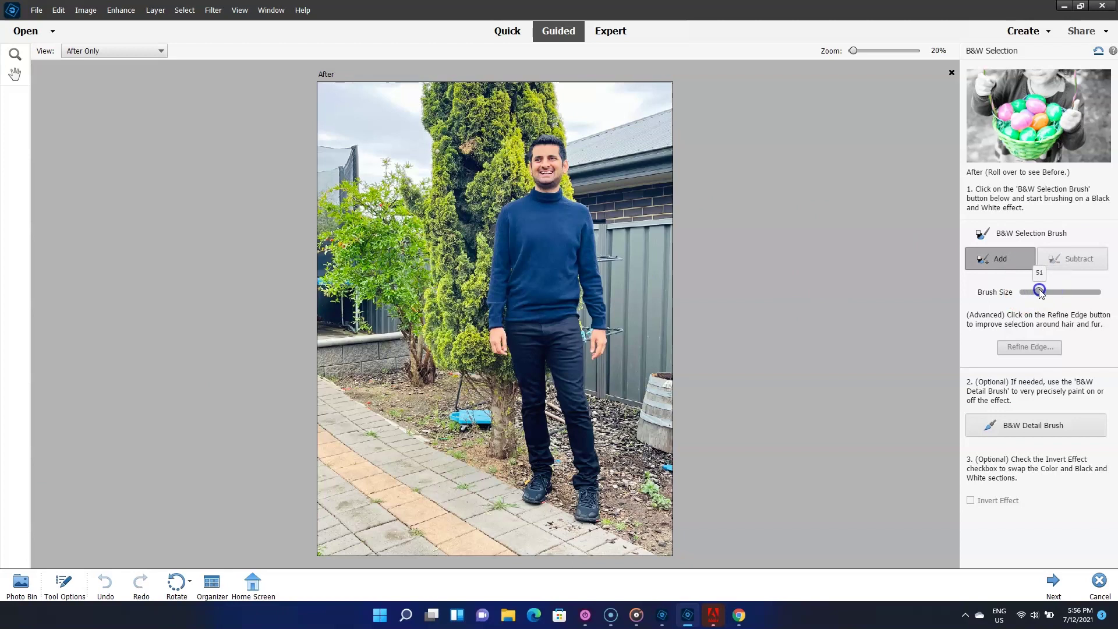
pyautogui.moveTo(516, 267)
pyautogui.mouseDown()
pyautogui.moveTo(557, 196)
pyautogui.moveTo(548, 210)
pyautogui.moveTo(542, 151)
pyautogui.mouseUp()
pyautogui.moveTo(518, 273)
pyautogui.mouseDown()
pyautogui.moveTo(520, 353)
pyautogui.moveTo(577, 398)
pyautogui.moveTo(584, 483)
pyautogui.moveTo(566, 507)
pyautogui.moveTo(536, 485)
pyautogui.moveTo(601, 298)
pyautogui.moveTo(597, 351)
pyautogui.mouseUp()
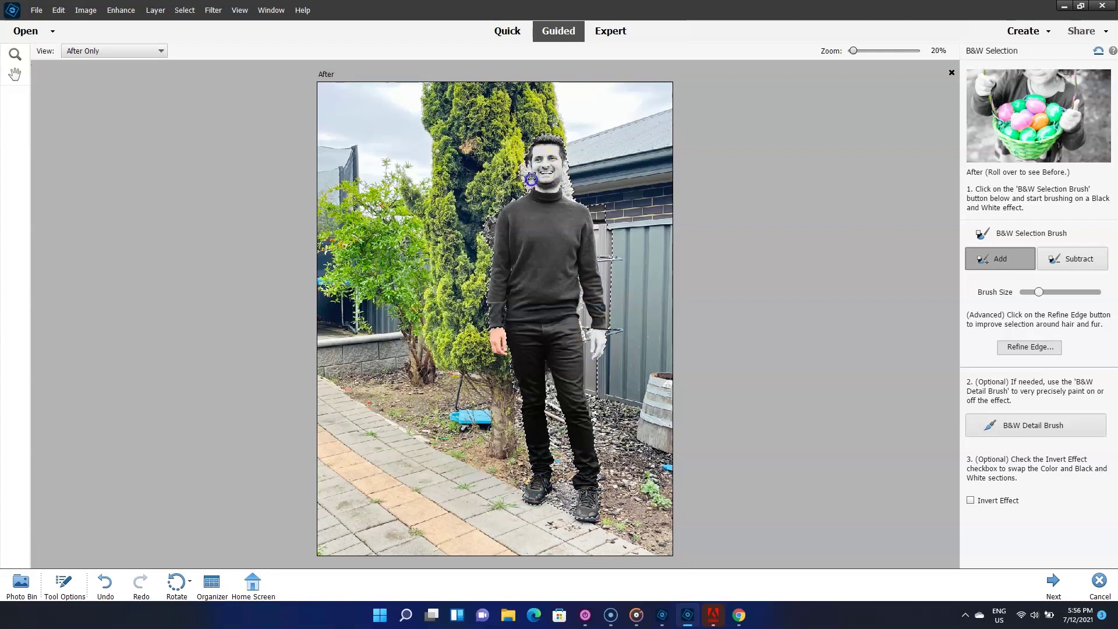
pyautogui.click(1053, 581)
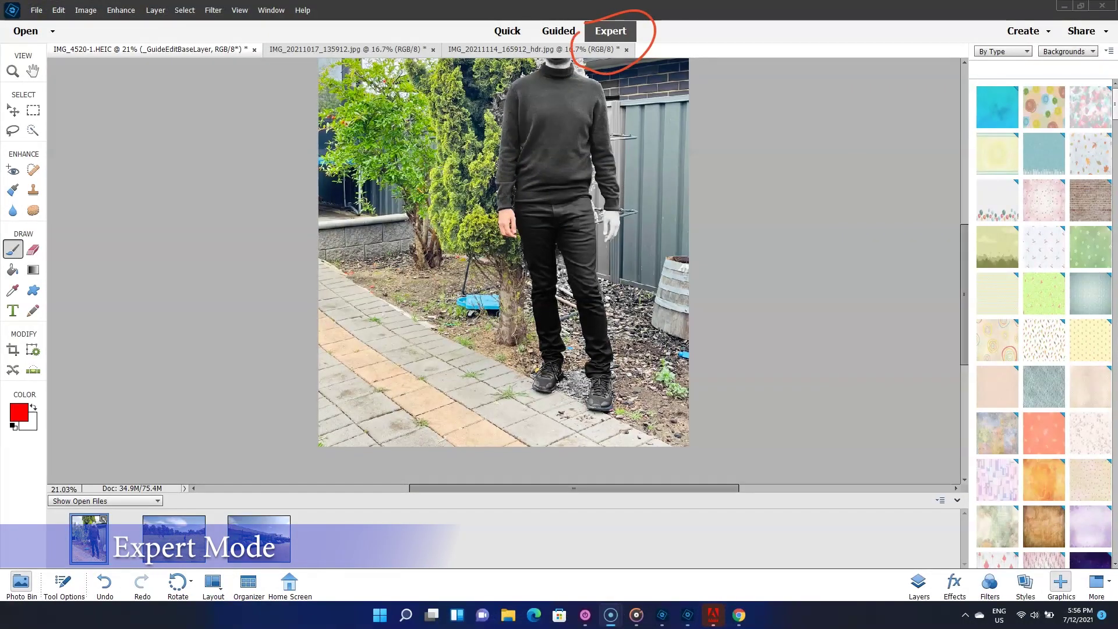
pyautogui.press('Escape')
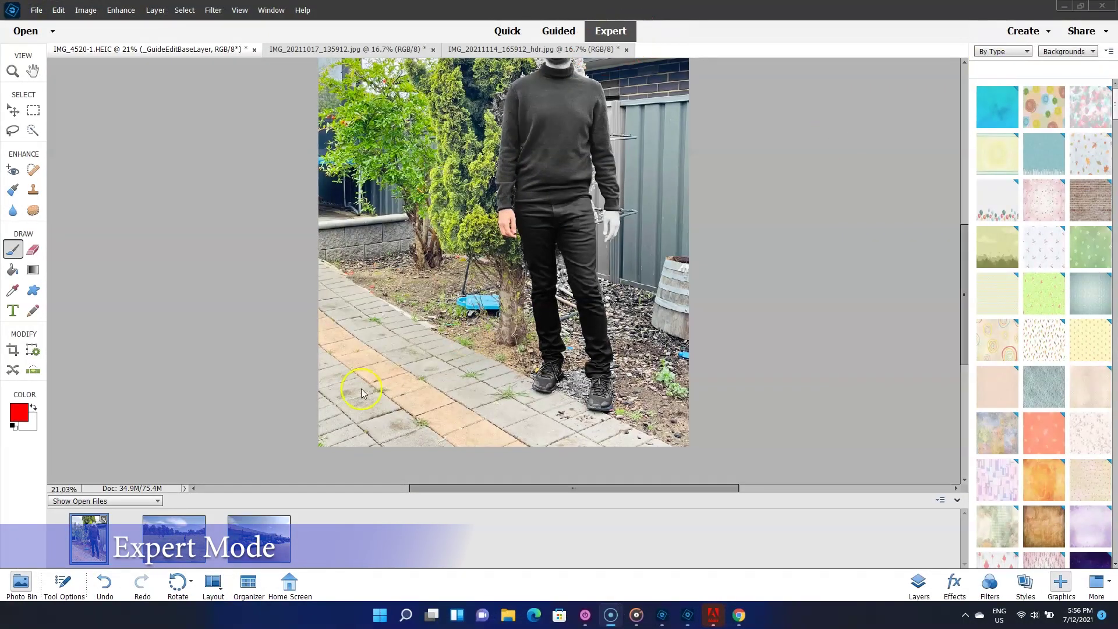
pyautogui.click(115, 603)
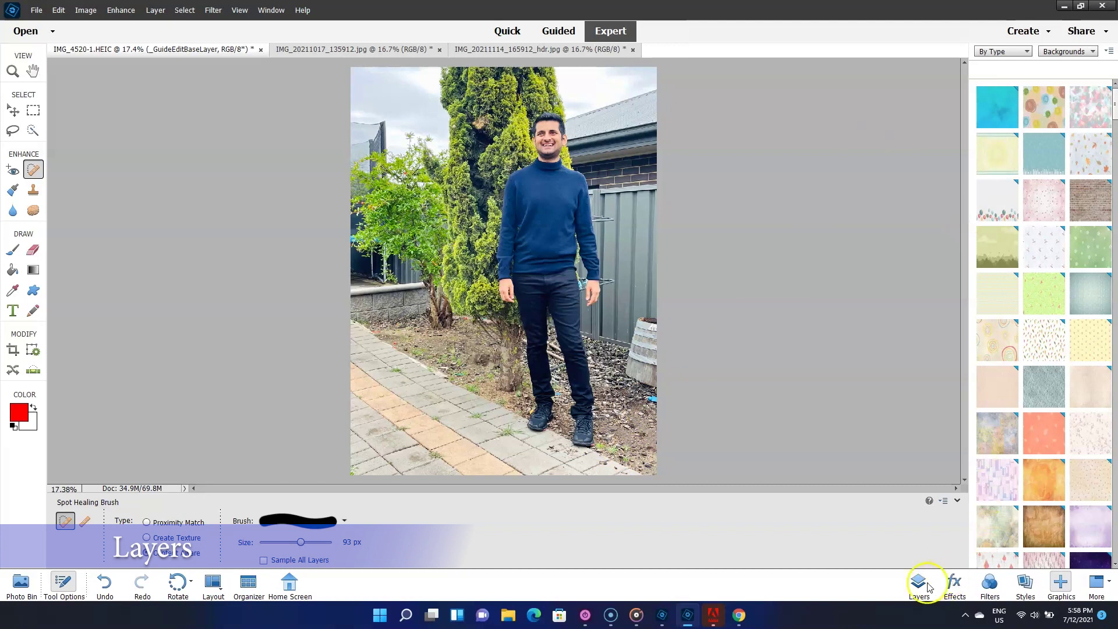
# Step: Show the portrait's layers, check the guided edit layer's visibility, and add a blank layer for the Brush tool
pyautogui.click(924, 585)
pyautogui.click(975, 93)
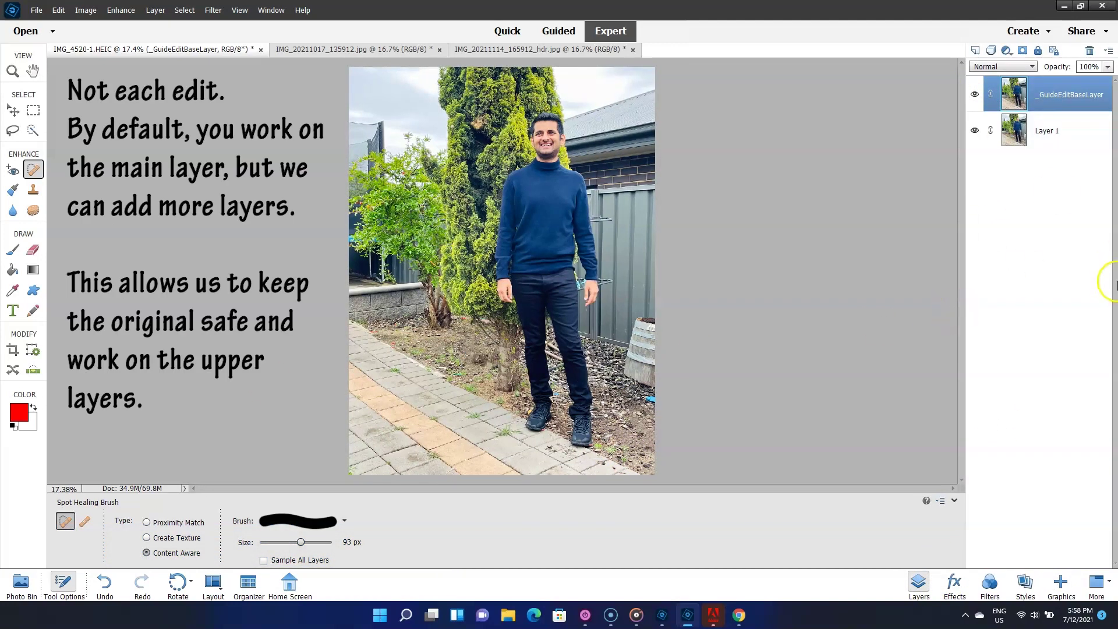
pyautogui.click(977, 51)
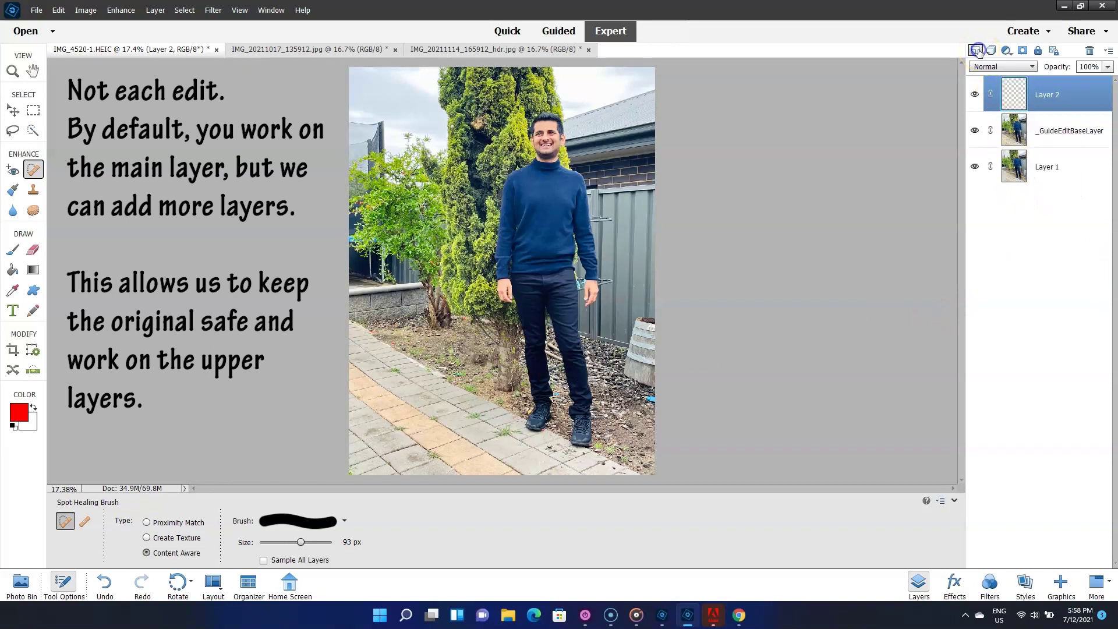
pyautogui.click(12, 252)
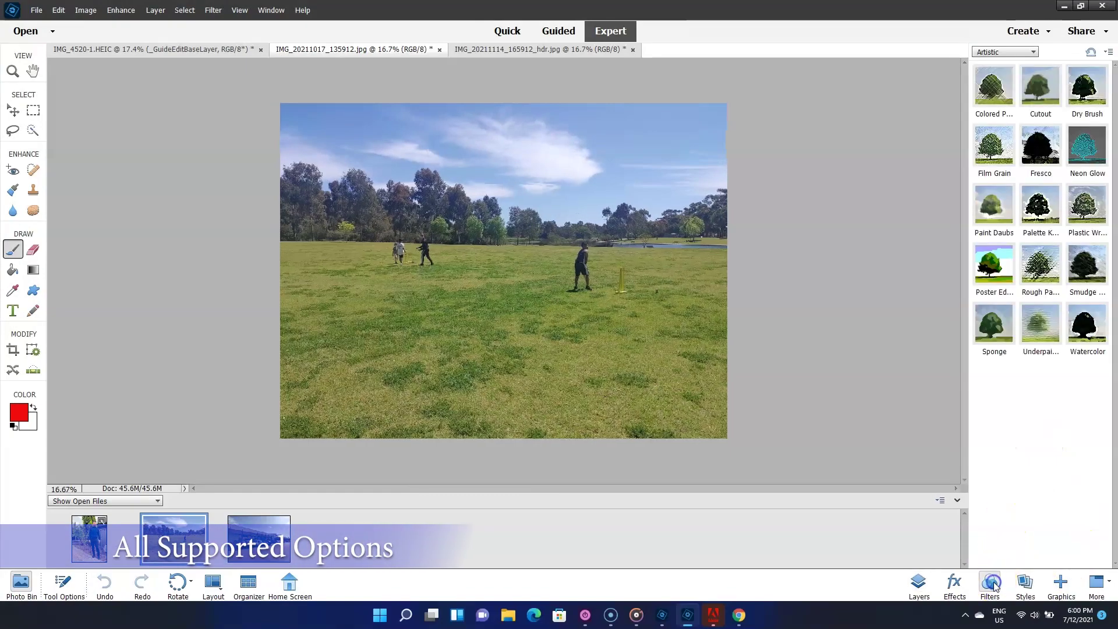
# Step: Try the artistic Fresco filter on the grass field photo and apply the Paint Daubs filter instead
pyautogui.click(1020, 210)
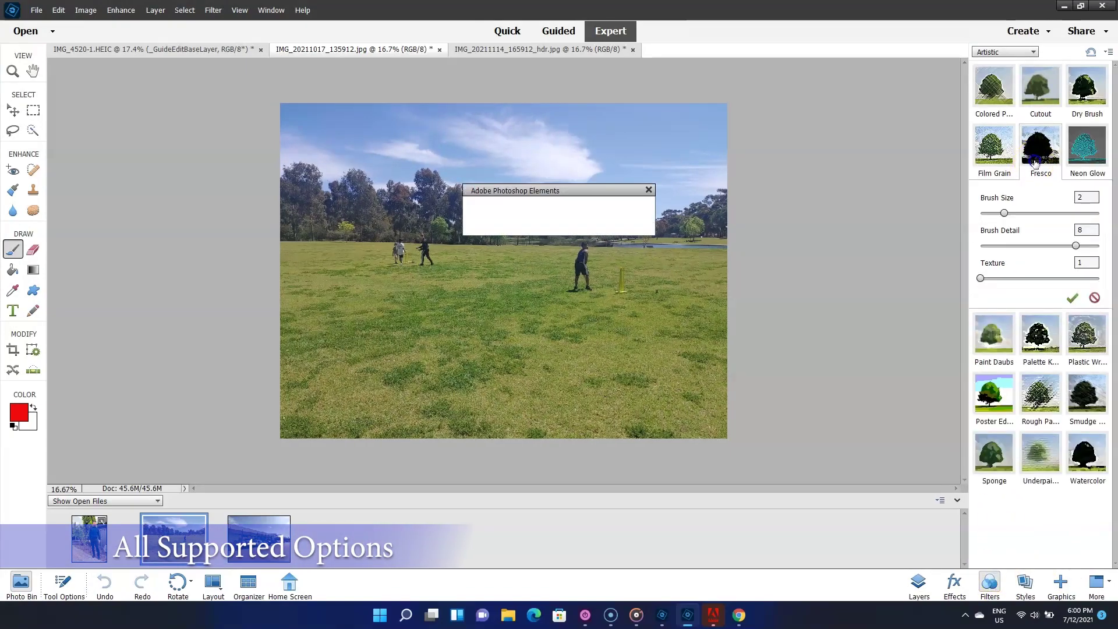
pyautogui.click(1028, 581)
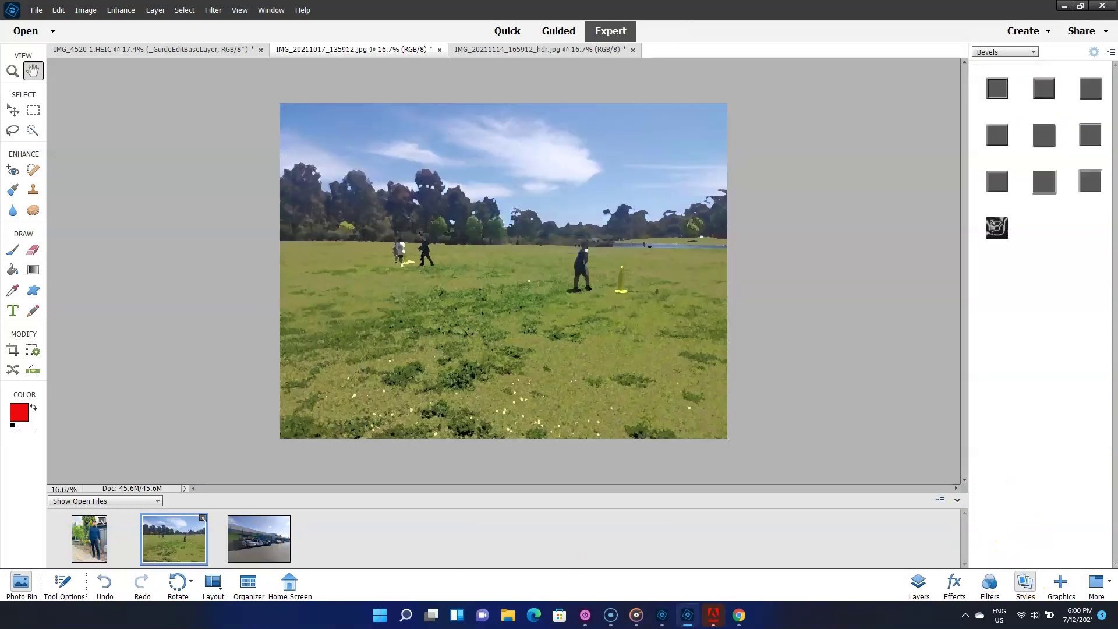
pyautogui.hotkey('alt', 'Tab')
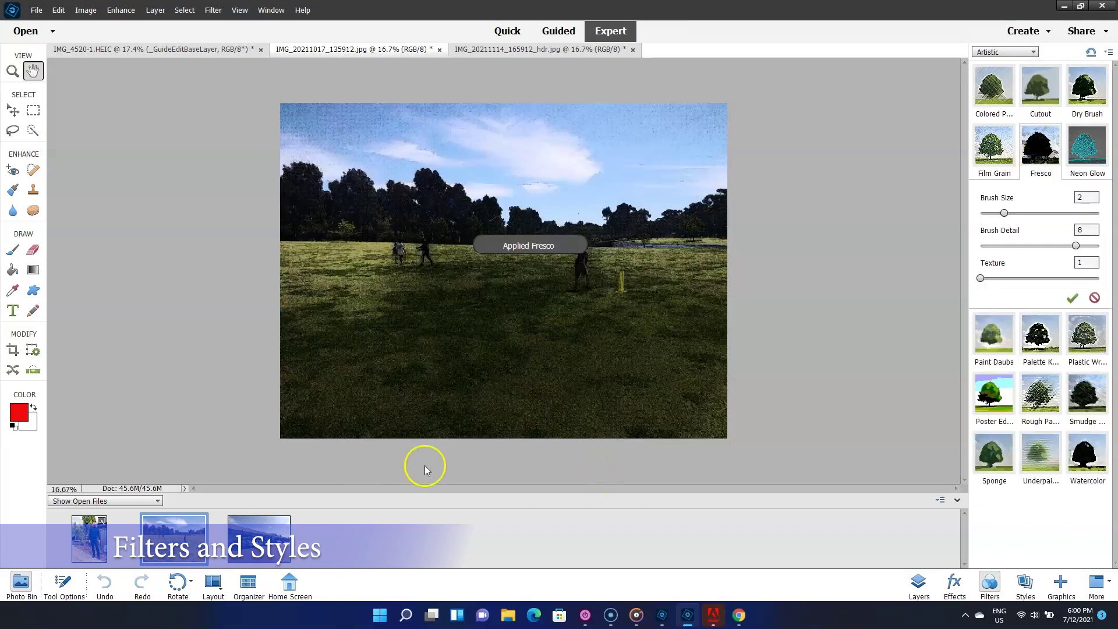
pyautogui.click(994, 351)
# Step: Apply a style from the Bevels collection to the grass field photo, converting its background into a layer
pyautogui.click(1020, 585)
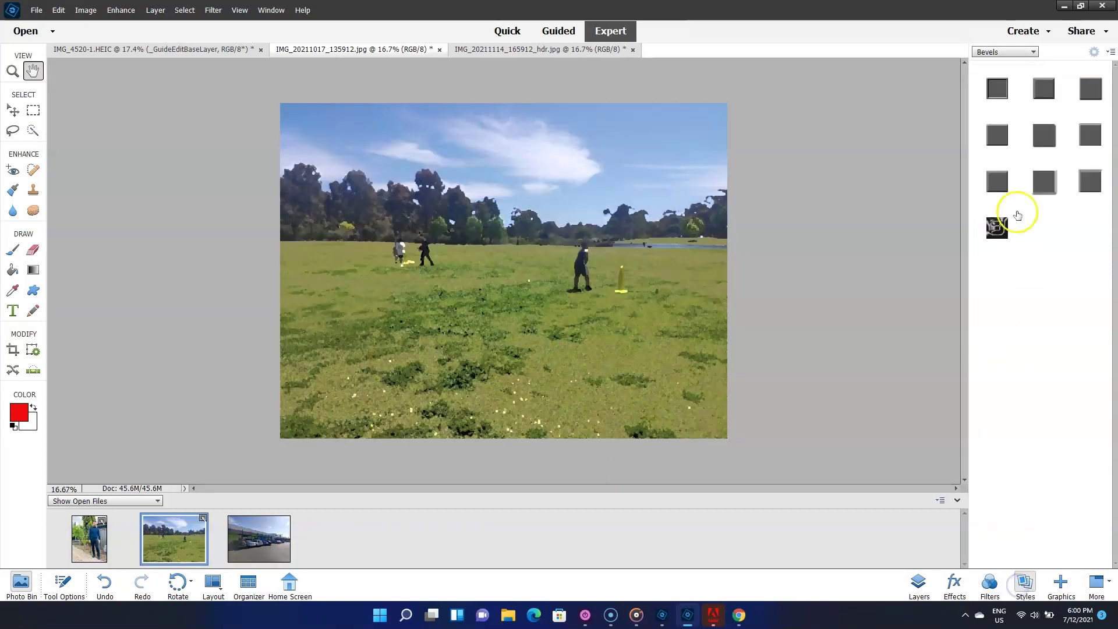
pyautogui.click(1046, 181)
pyautogui.click(527, 231)
pyautogui.click(646, 196)
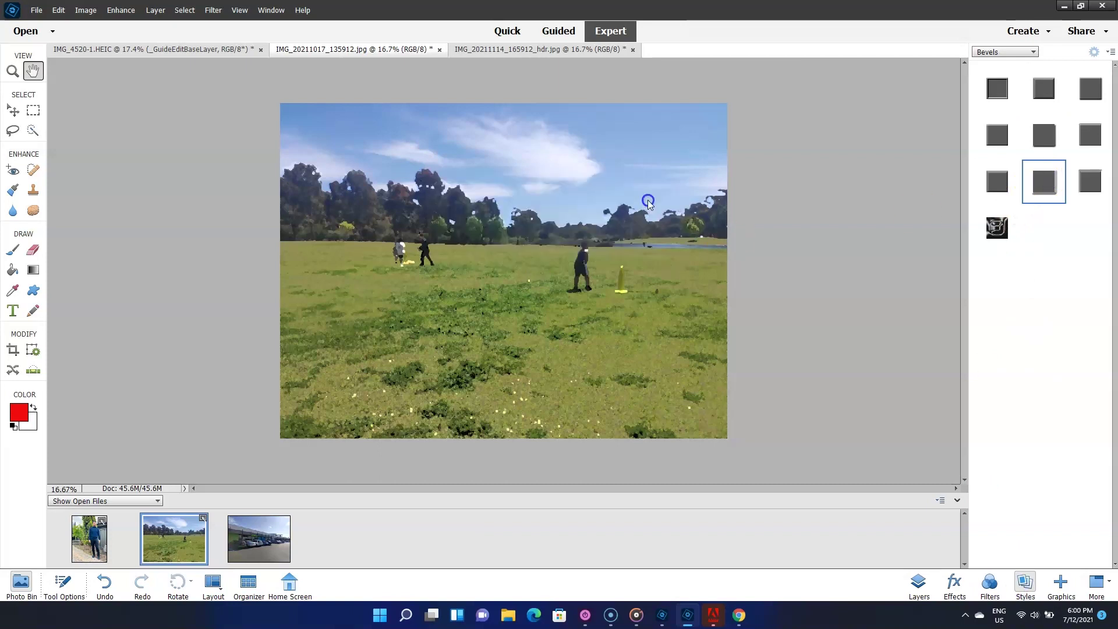
pyautogui.click(1087, 137)
pyautogui.click(1089, 182)
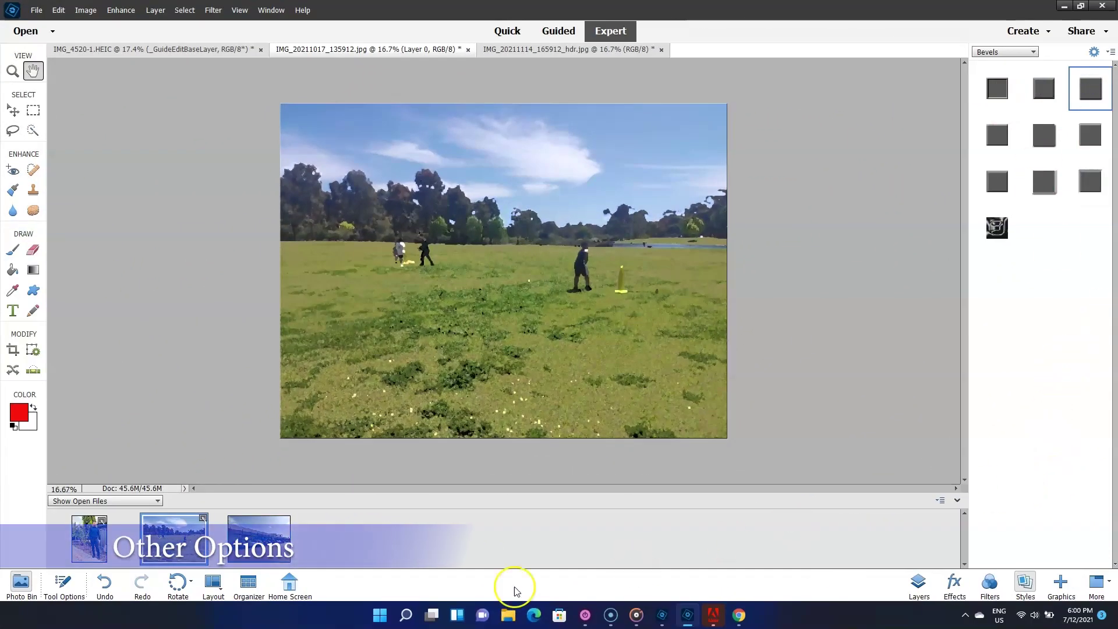
# Step: Rotate the grass field photo counterclockwise through four 90° turns until it is upright again
pyautogui.click(178, 584)
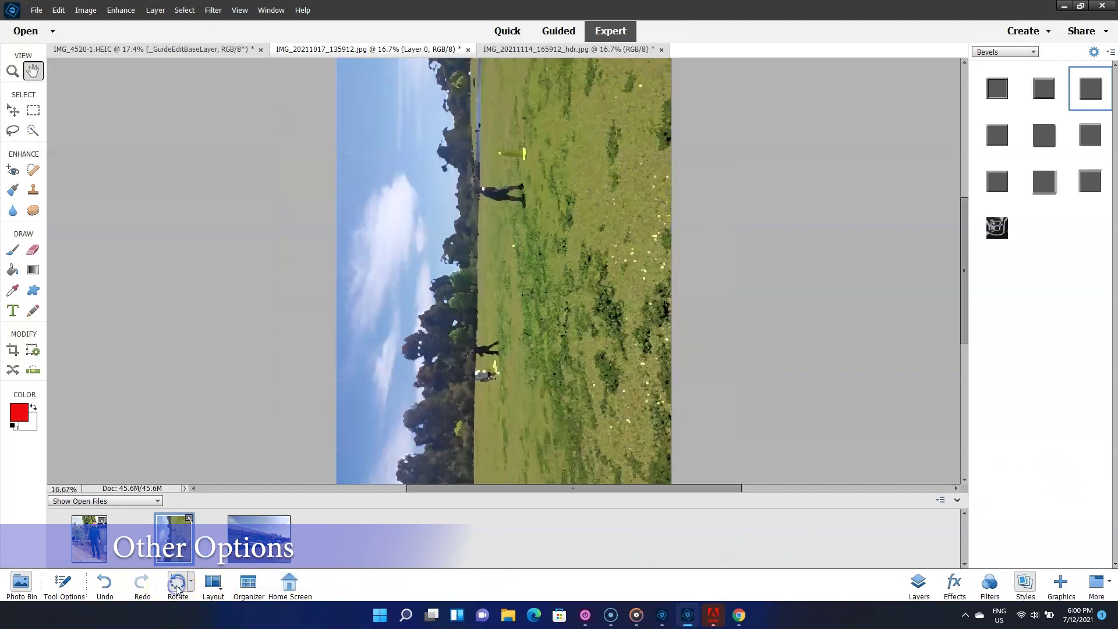
pyautogui.click(177, 584)
pyautogui.click(178, 584)
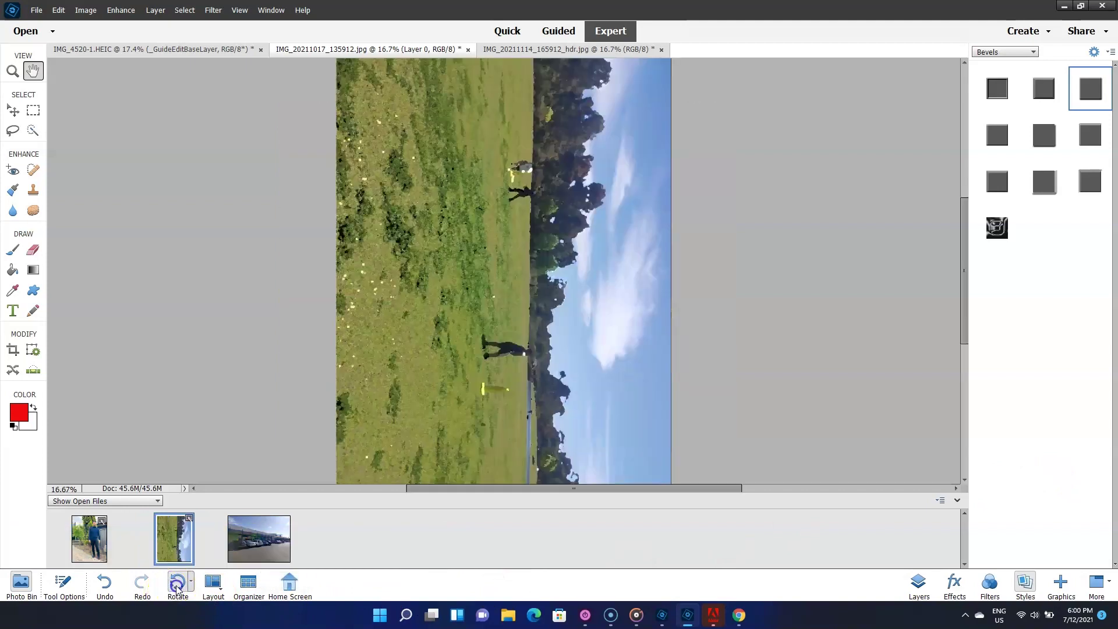
pyautogui.click(177, 585)
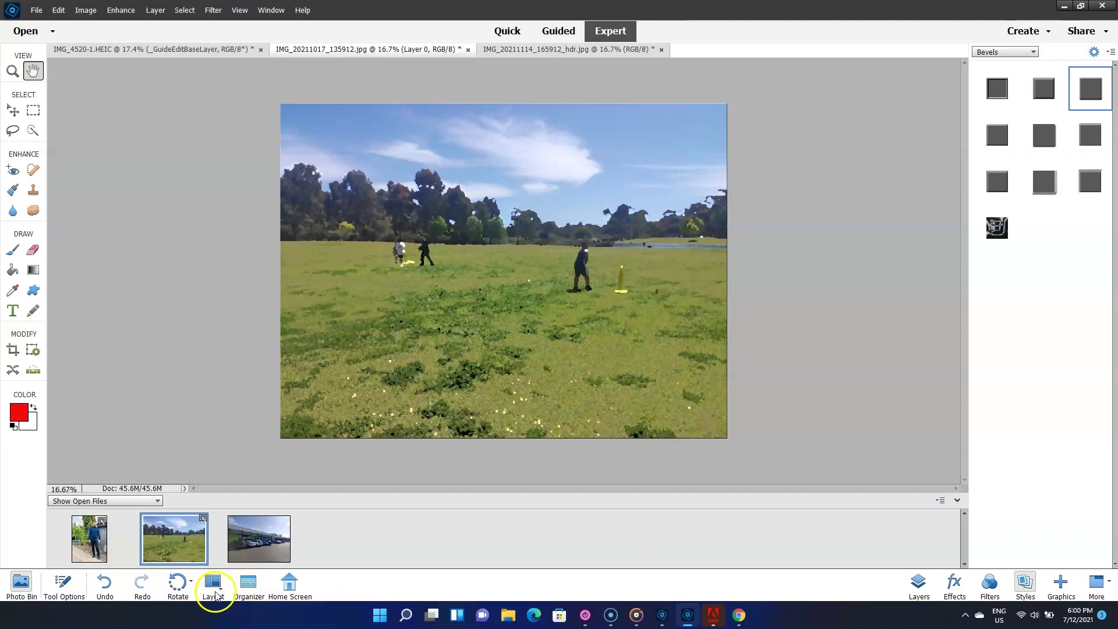
# Step: View the window layout options and the Home Screen, and return to the Photo Editor
pyautogui.click(213, 586)
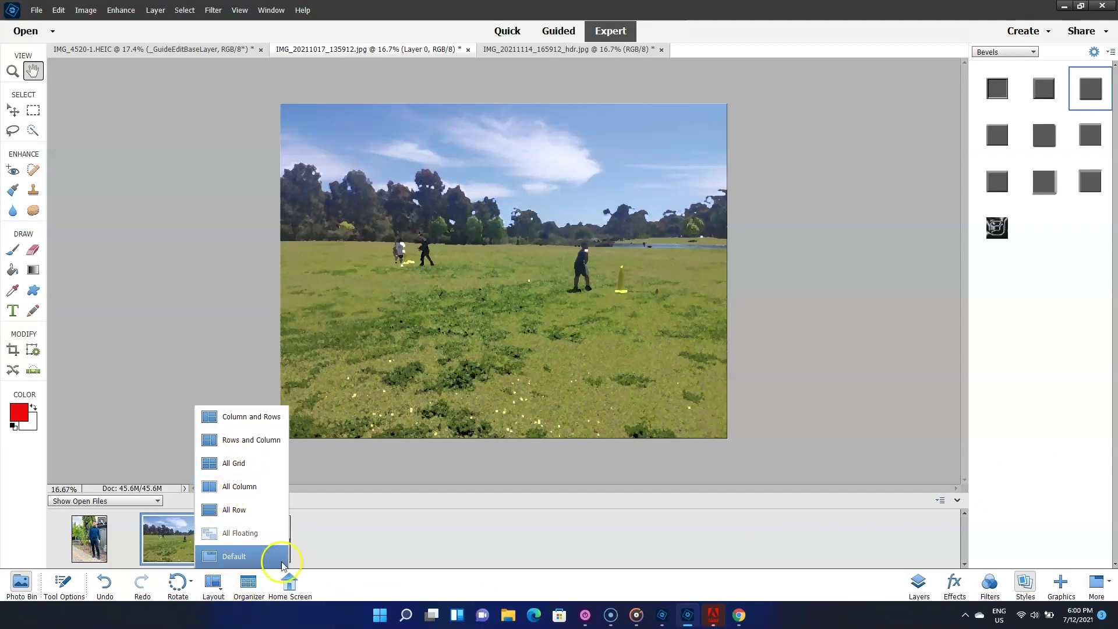
pyautogui.click(289, 586)
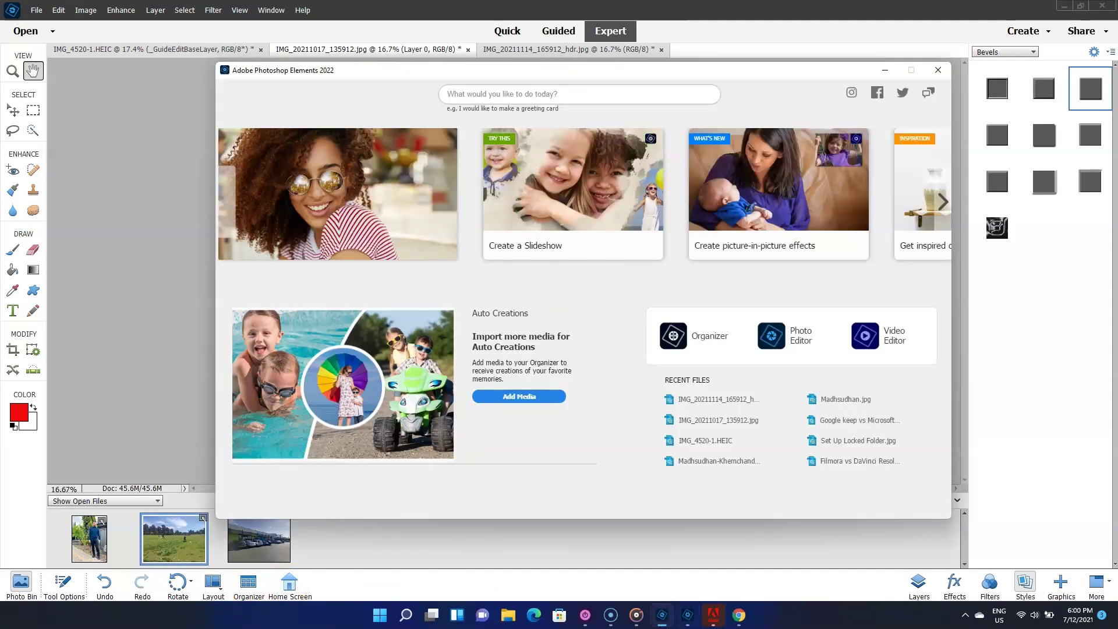
pyautogui.click(763, 42)
# Step: Apply an artistic effect to the grass field photo with its original colors kept and an intensity of 73%
pyautogui.click(965, 580)
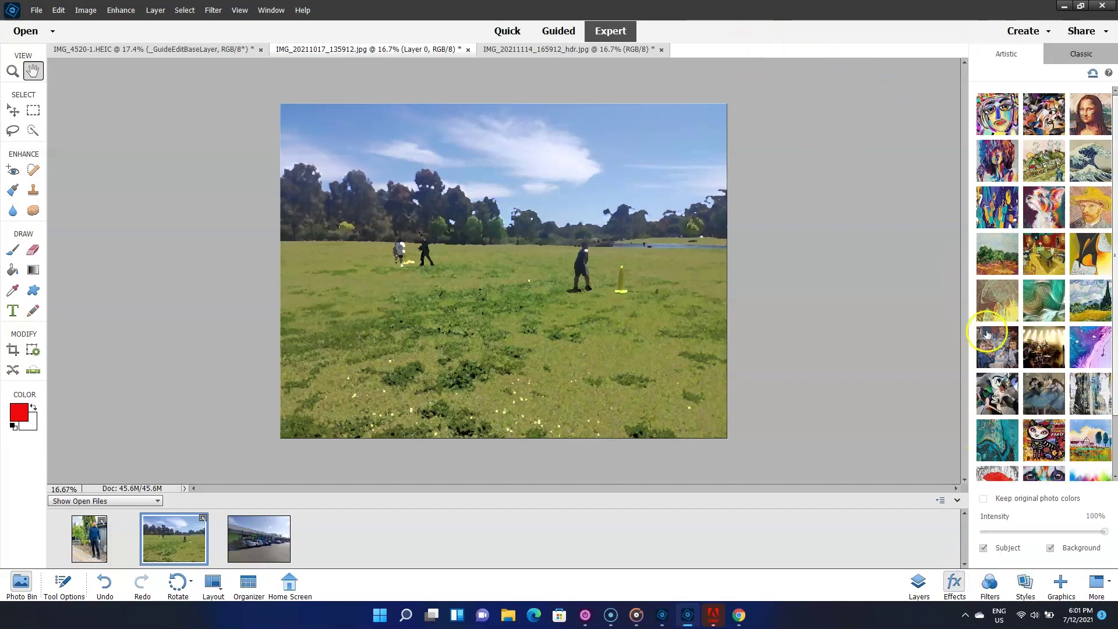
pyautogui.click(1086, 203)
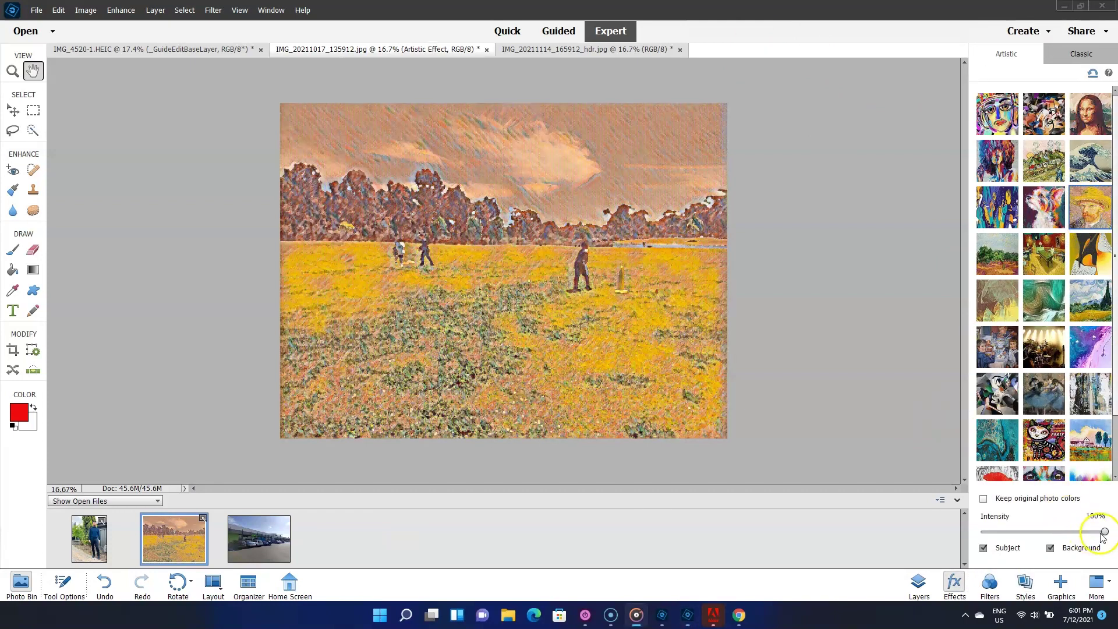
pyautogui.click(1019, 531)
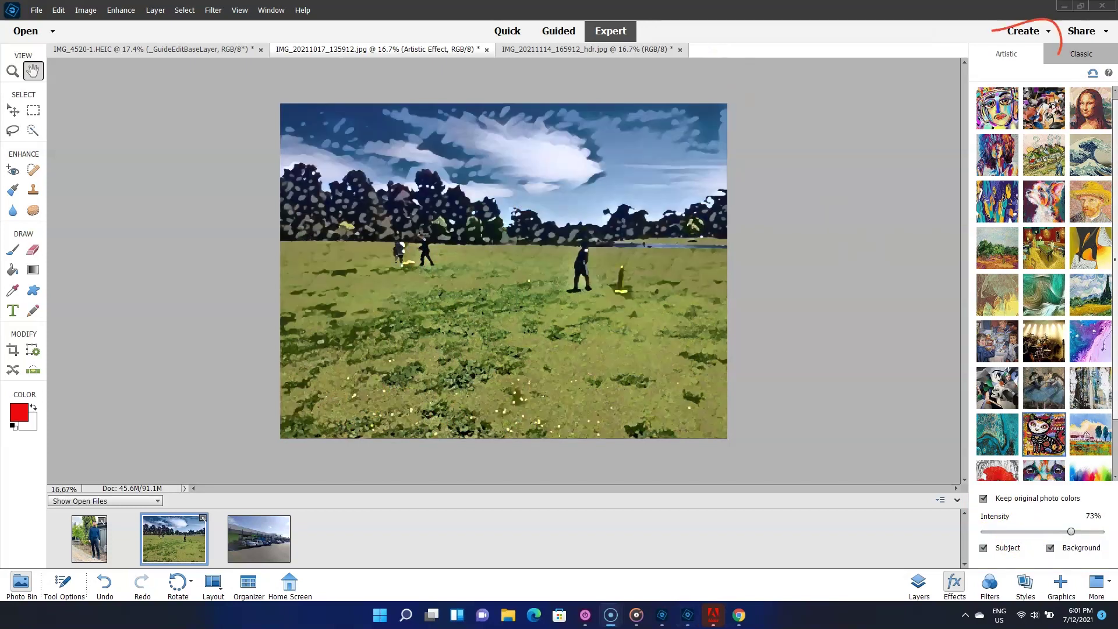
# Step: Create a collage from the three open photos
pyautogui.press('Escape')
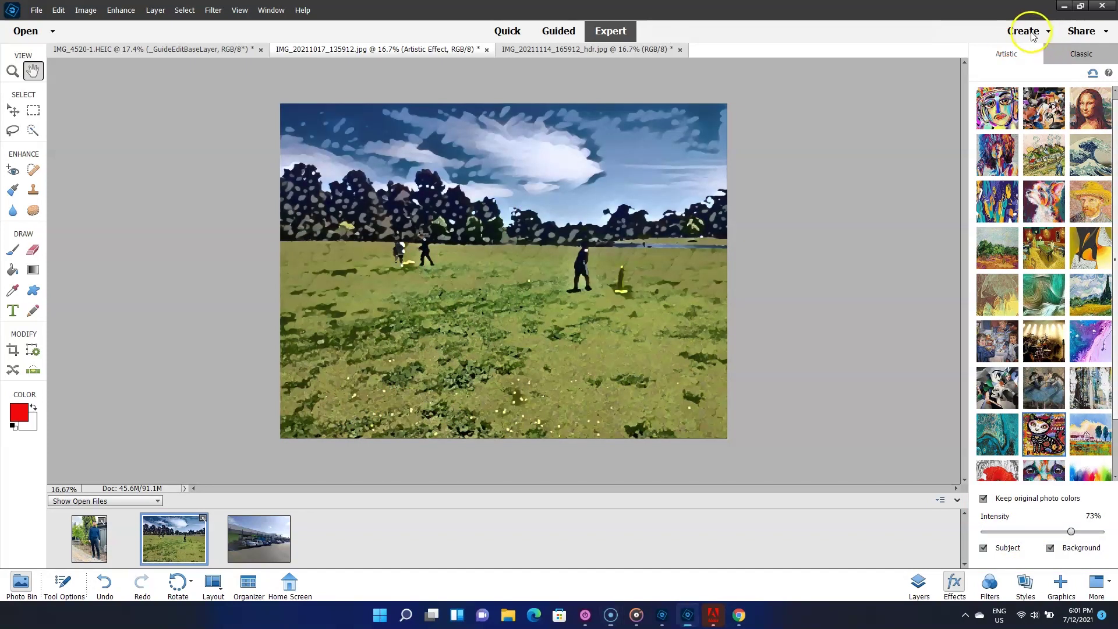
pyautogui.click(1048, 35)
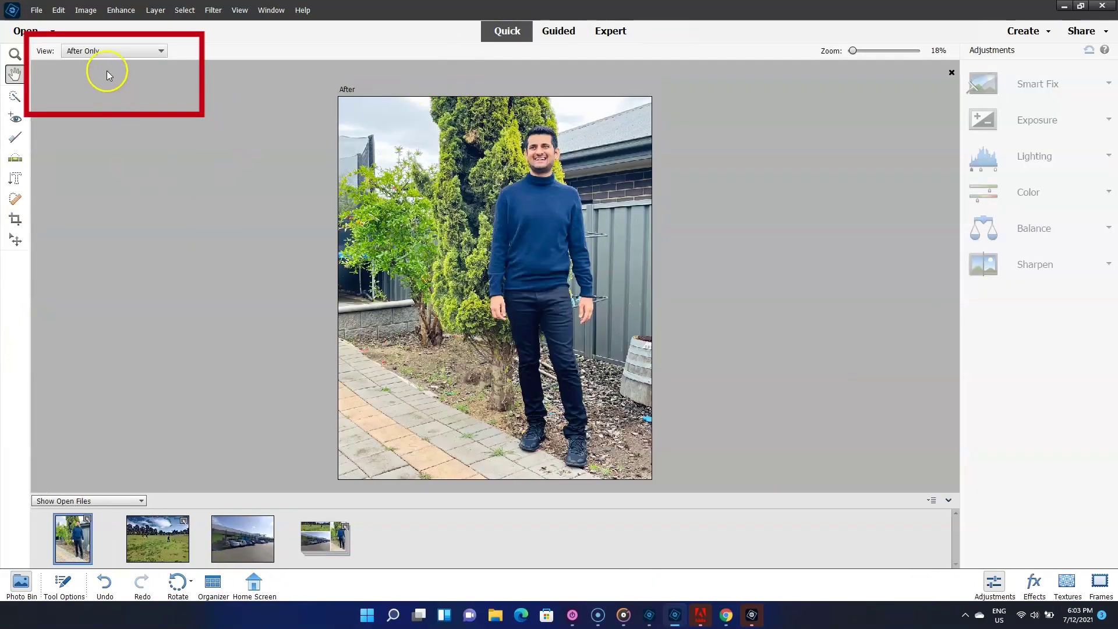
# Step: Compare the portrait photo in the Before Only, horizontal Before & After and vertical Before & After views
pyautogui.click(106, 52)
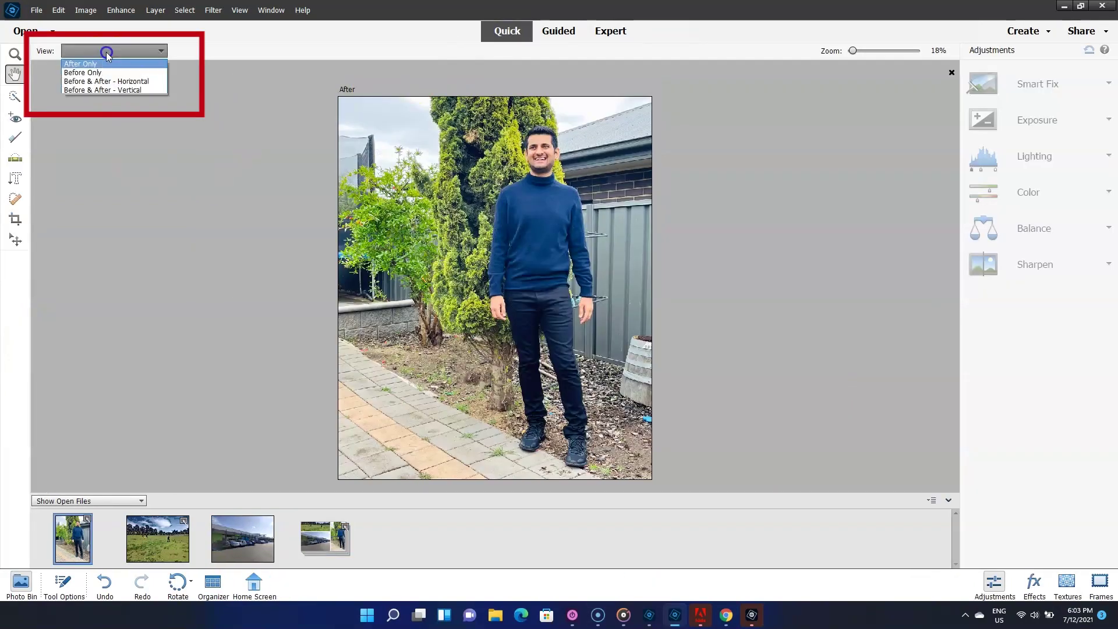
pyautogui.click(102, 73)
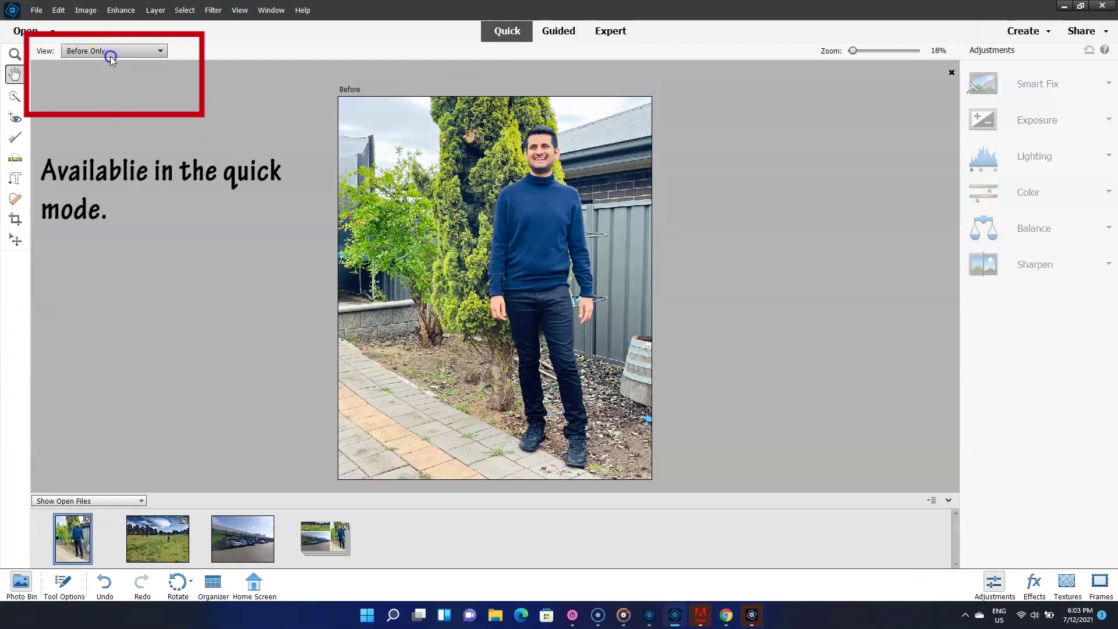
pyautogui.click(110, 51)
pyautogui.click(115, 81)
pyautogui.click(111, 51)
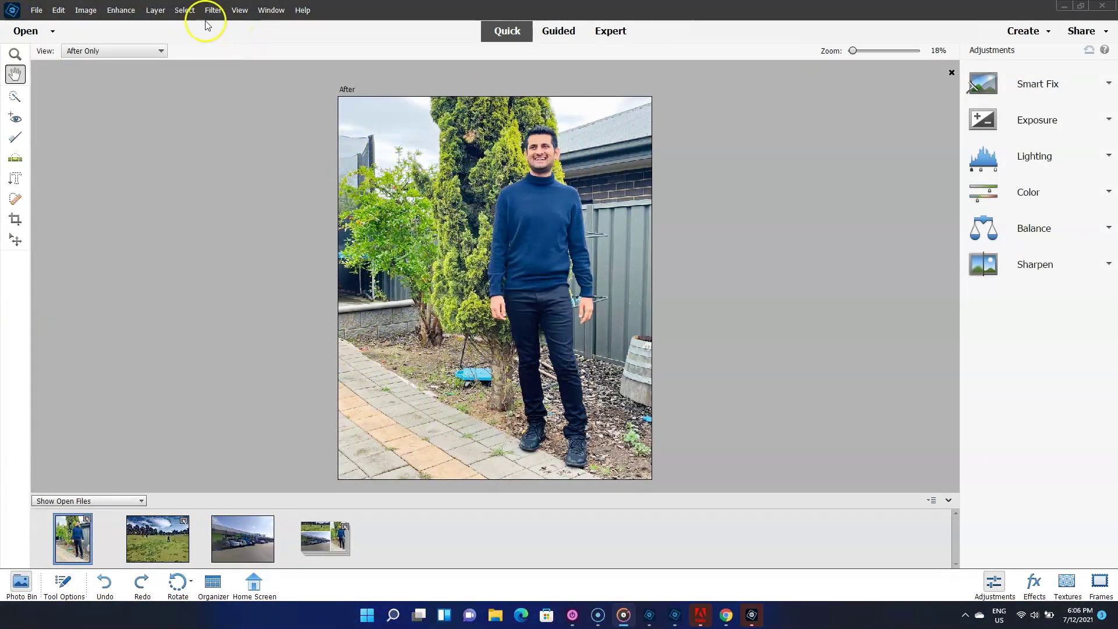
# Step: Automatically select the subject of the portrait photo with the Subject selection command
pyautogui.click(185, 10)
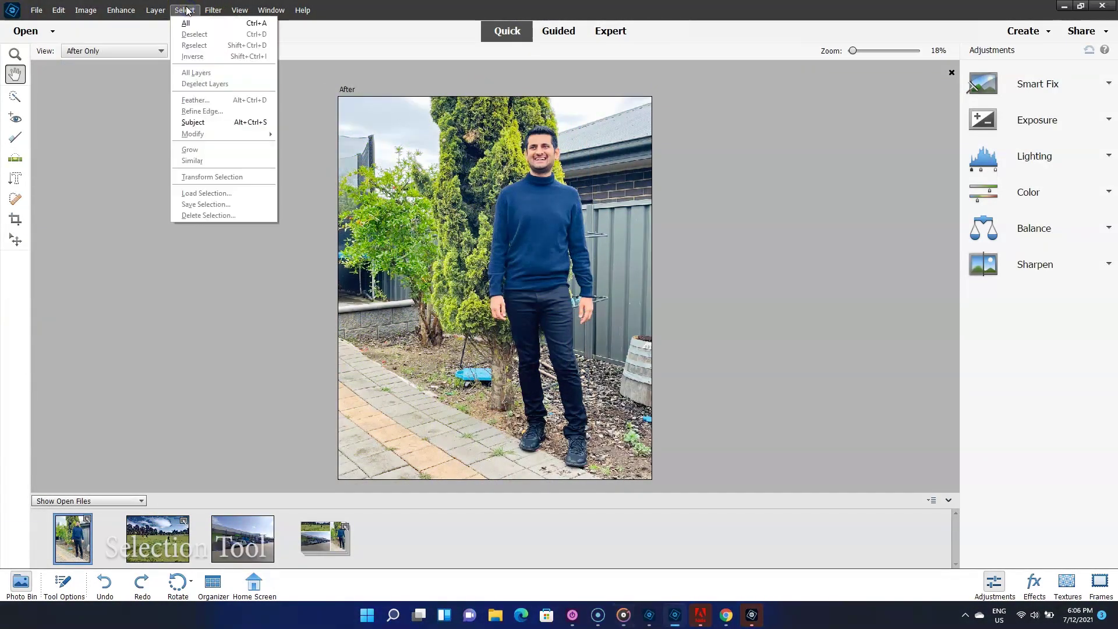
pyautogui.click(354, 8)
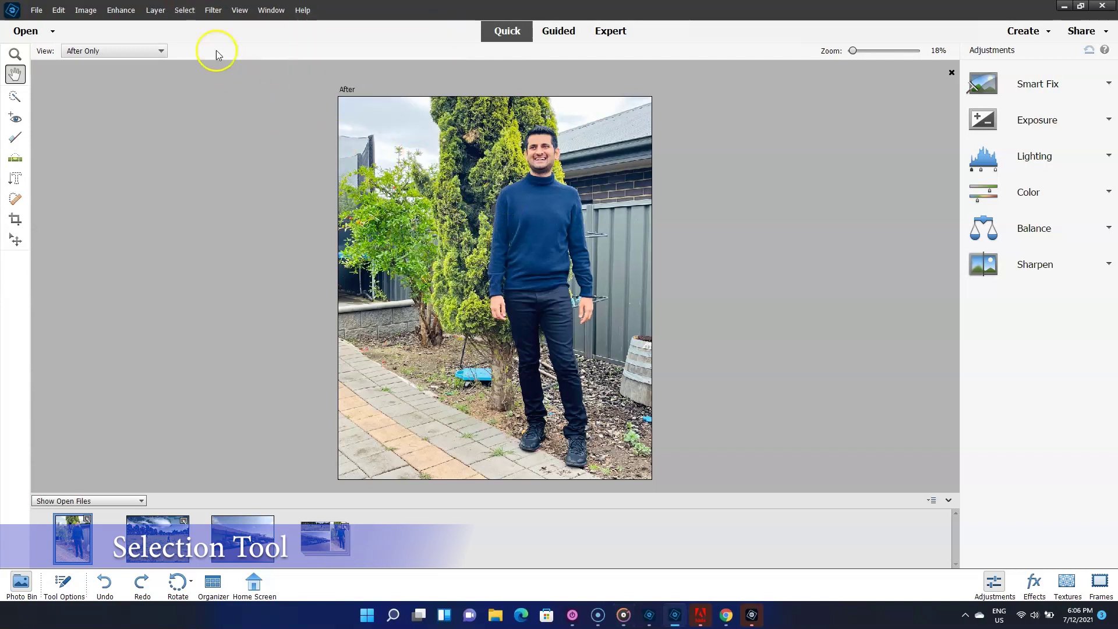
pyautogui.click(184, 10)
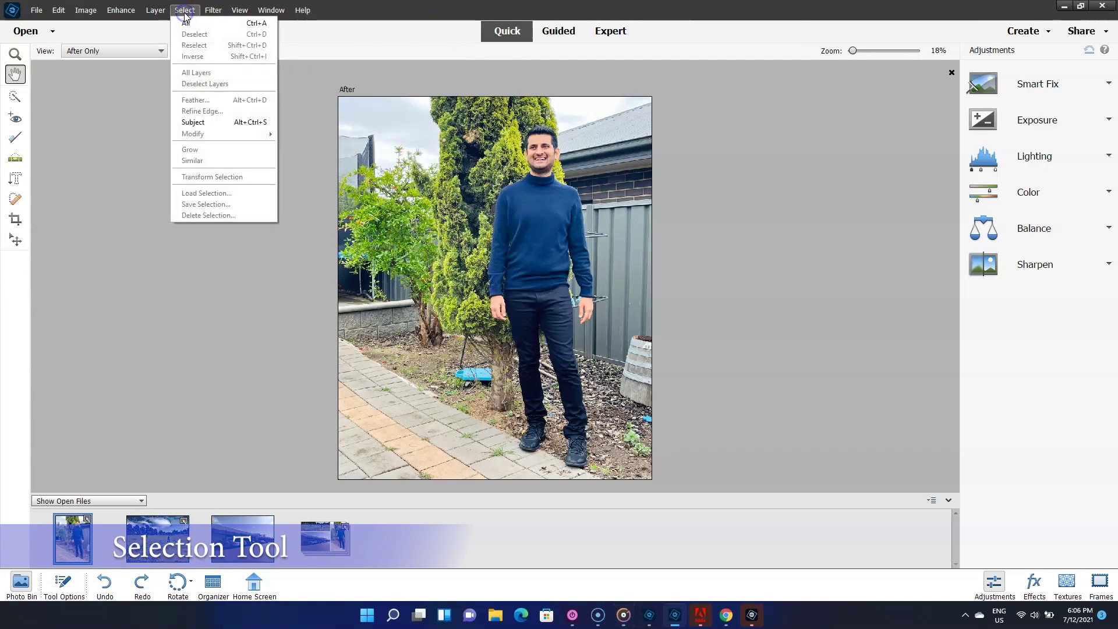
pyautogui.click(206, 124)
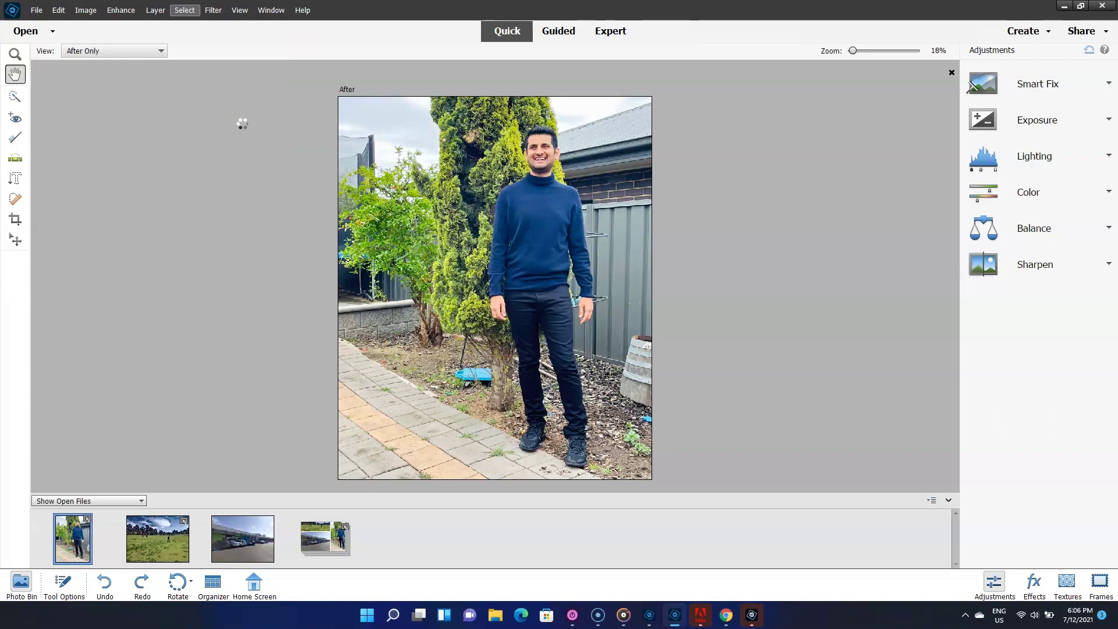
# Step: Set the color saturation of the selected man to 25
pyautogui.click(1071, 183)
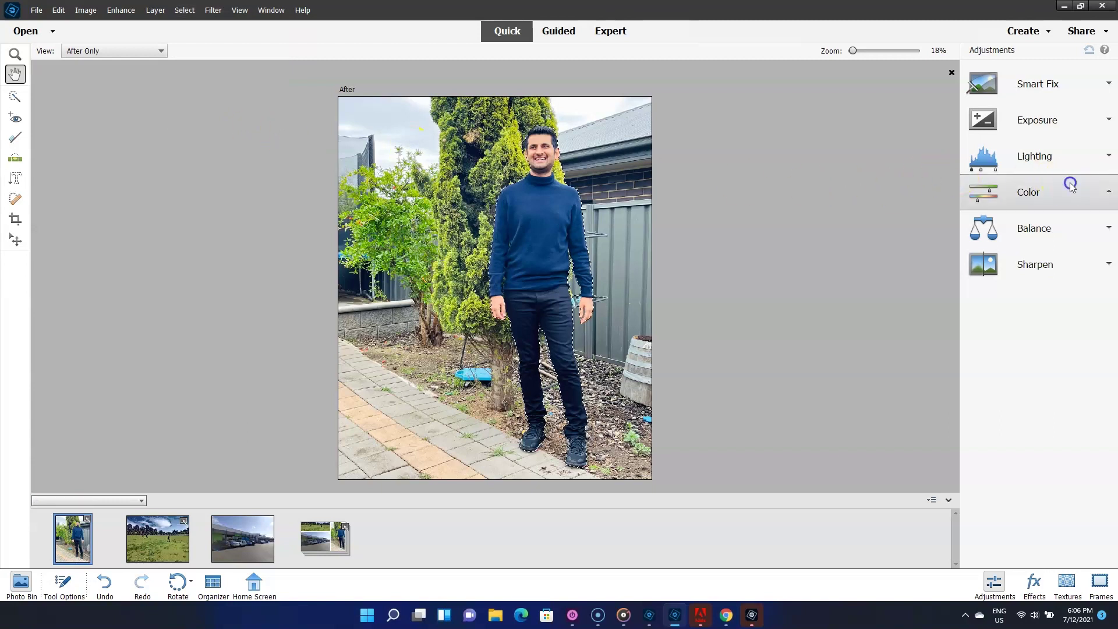
pyautogui.moveTo(1025, 237); pyautogui.dragTo(1037, 238)
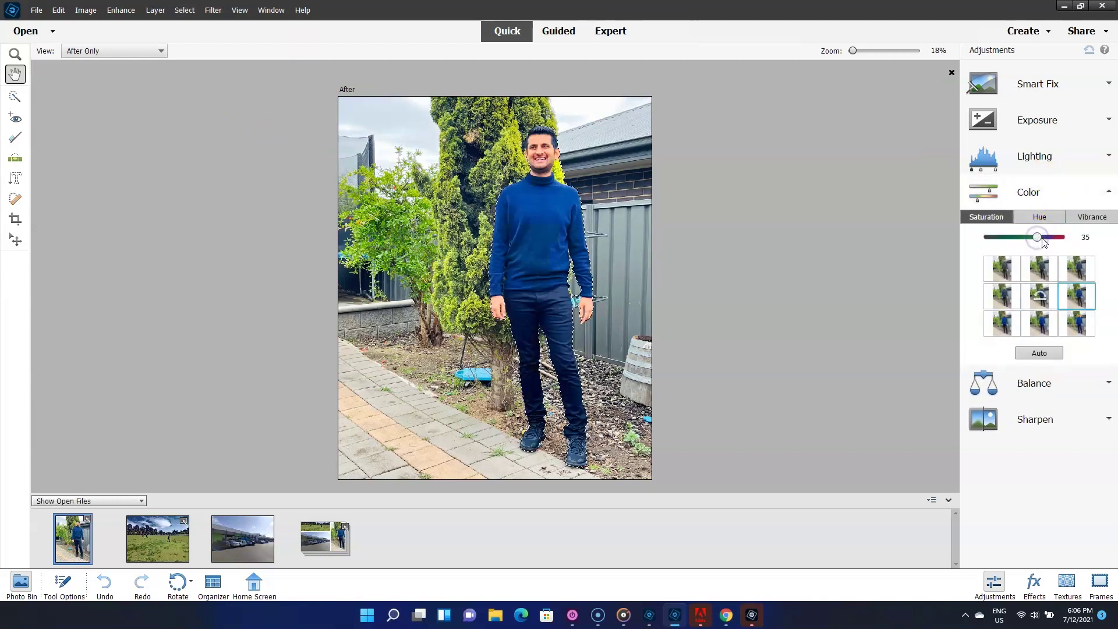
pyautogui.click(1074, 273)
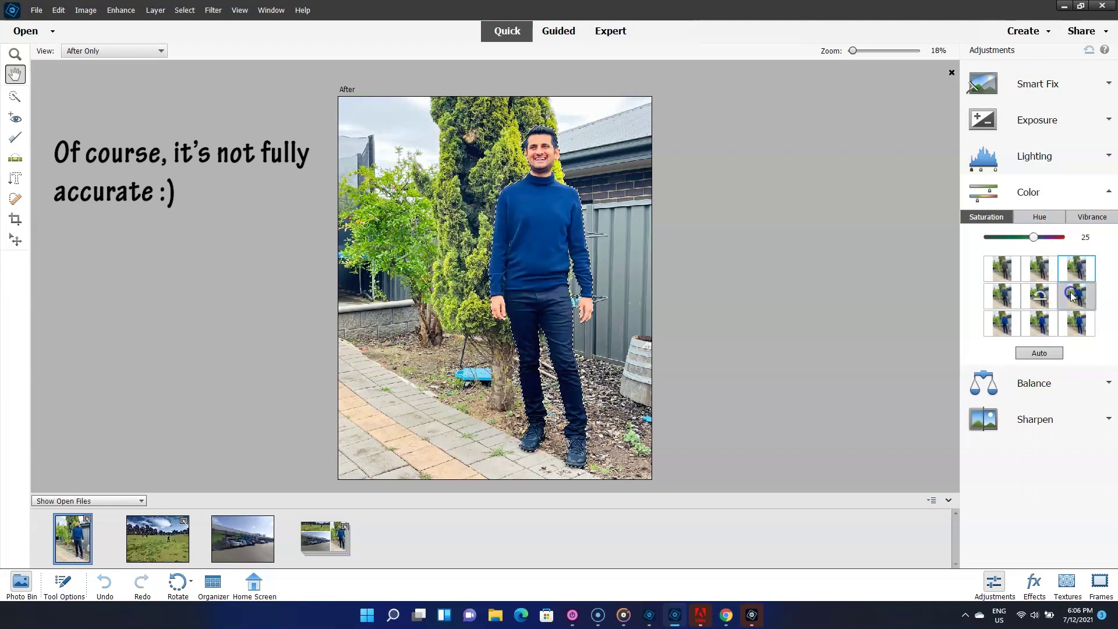
# Step: Quick-select the orange paving strip, tree trunk and barrel, warm their tones to orange with the Balance adjustment, and clear the selection
pyautogui.click(15, 97)
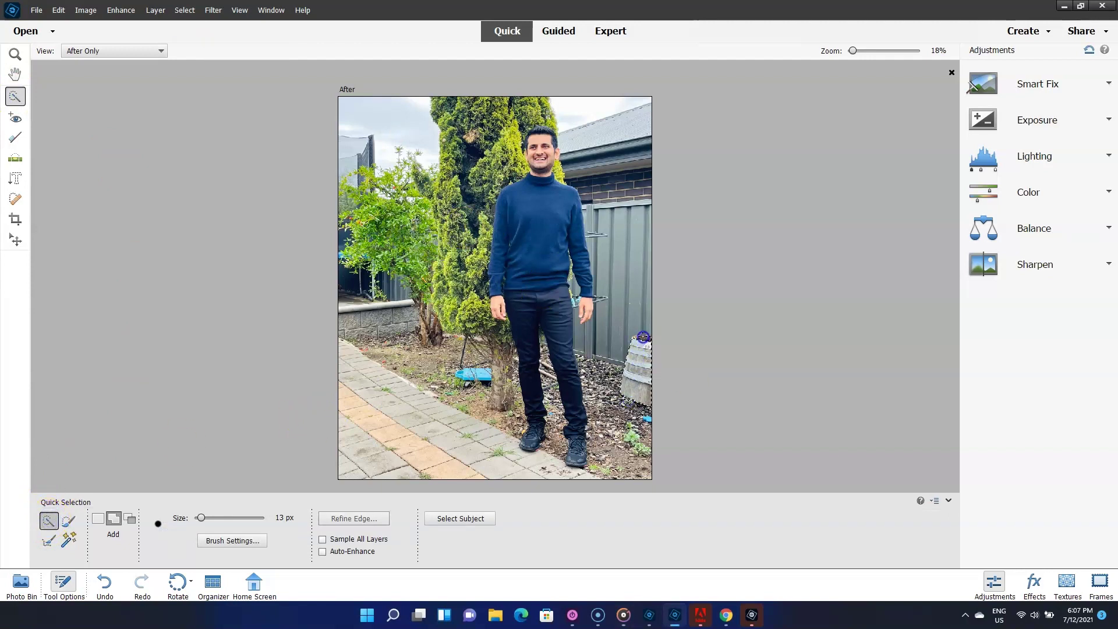
pyautogui.click(486, 469)
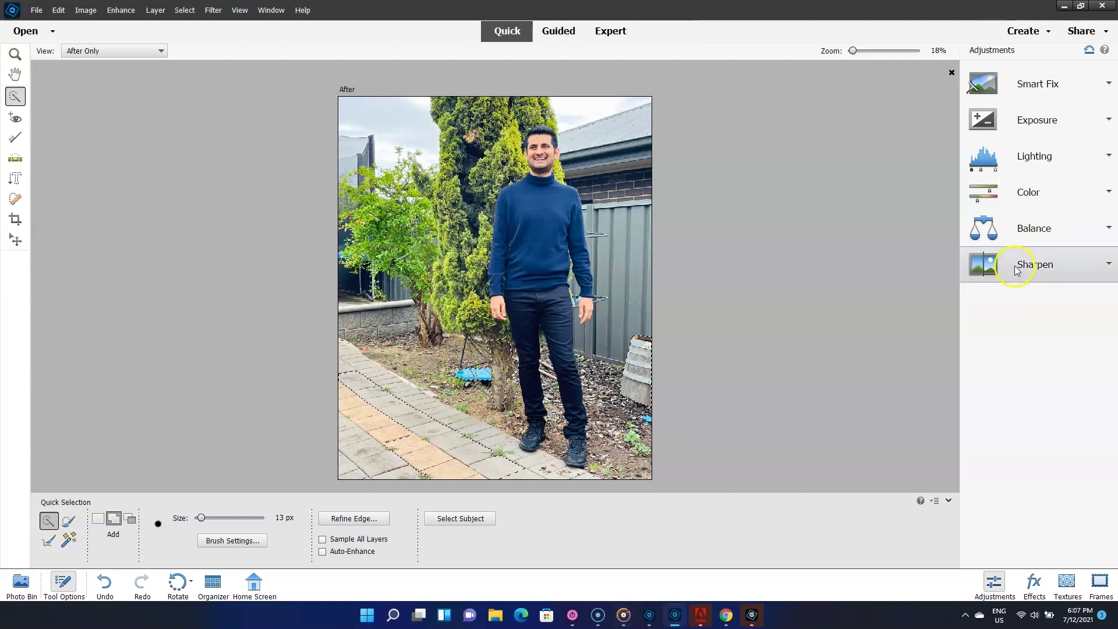
pyautogui.click(1025, 236)
pyautogui.moveTo(1025, 274); pyautogui.dragTo(1051, 274)
pyautogui.click(661, 387)
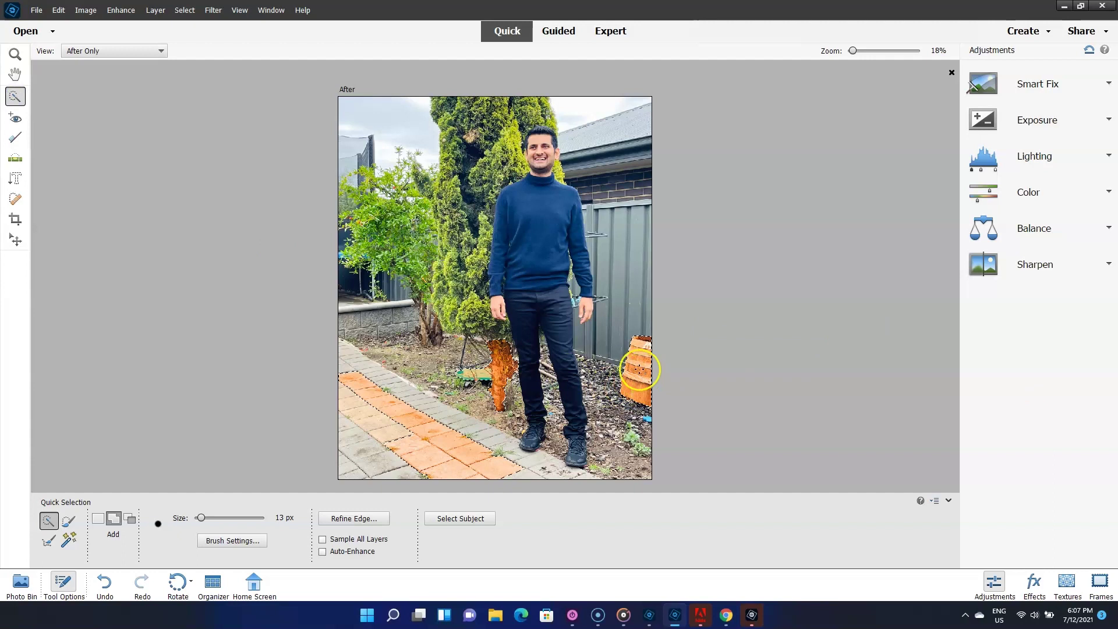
pyautogui.rightClick(641, 368)
pyautogui.click(666, 376)
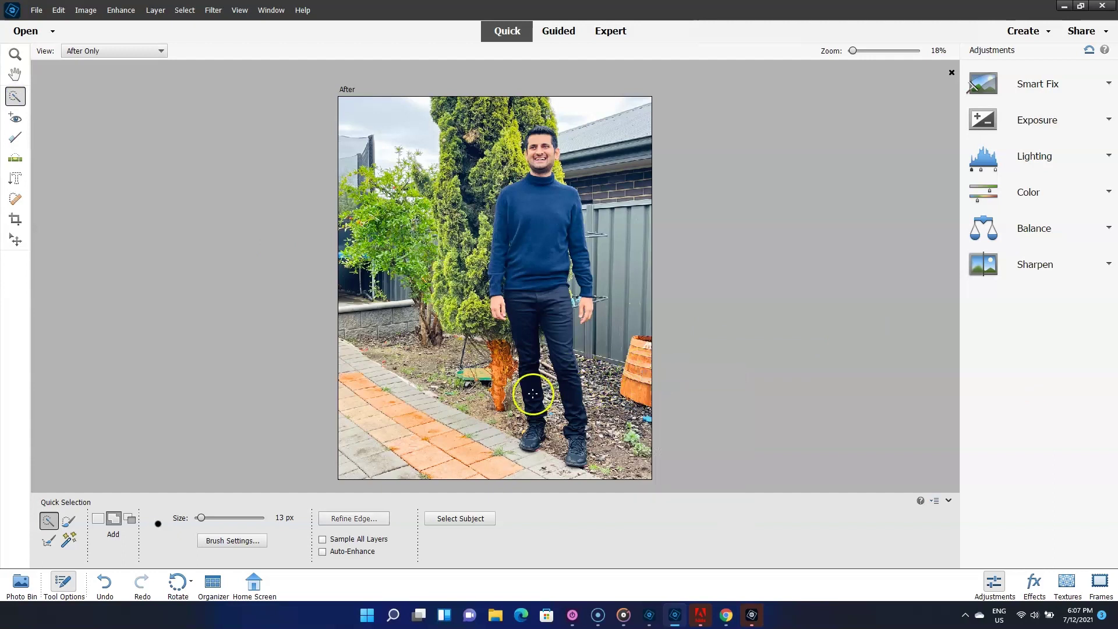
# Step: Try a quick selection of the man from his legs up to his head, and clear it again
pyautogui.moveTo(532, 402); pyautogui.dragTo(517, 147)
pyautogui.rightClick(517, 147)
pyautogui.click(541, 152)
# Step: Save the edited portrait in the Downloads folder as IMG_4520-1 in Photoshop (PSD) format
pyautogui.click(36, 10)
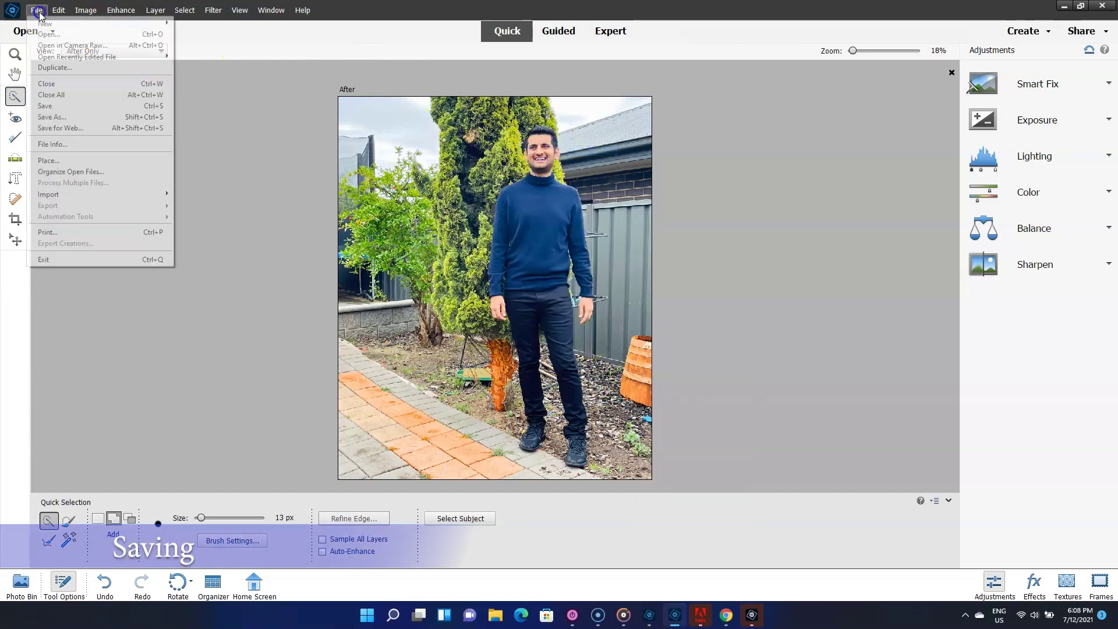
pyautogui.click(52, 107)
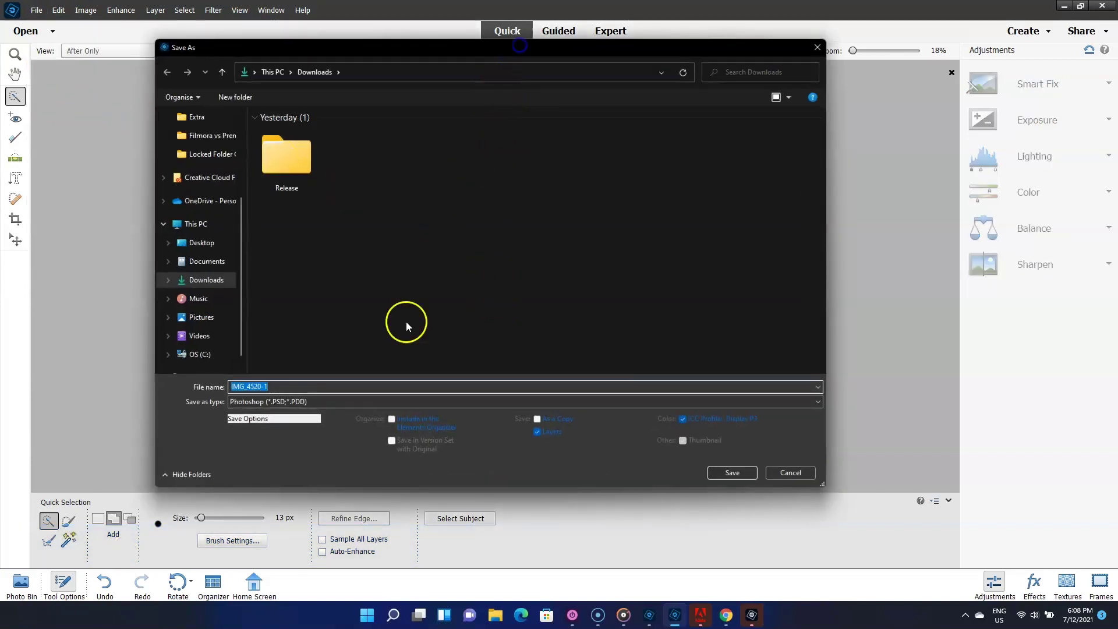
pyautogui.click(341, 402)
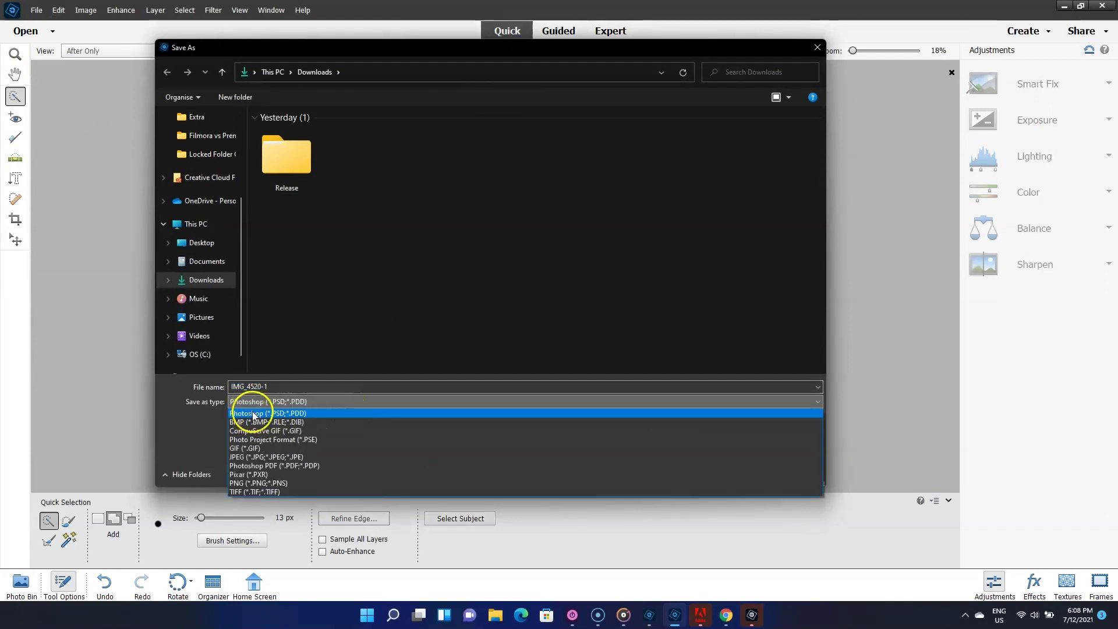
pyautogui.click(308, 414)
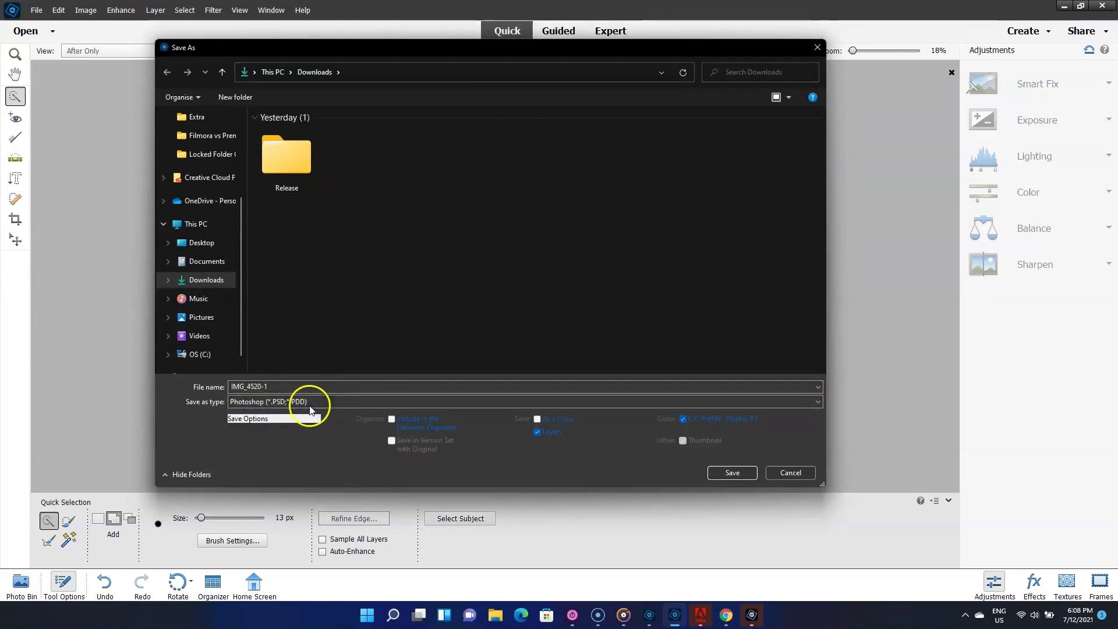
pyautogui.click(731, 473)
pyautogui.click(36, 10)
pyautogui.click(48, 34)
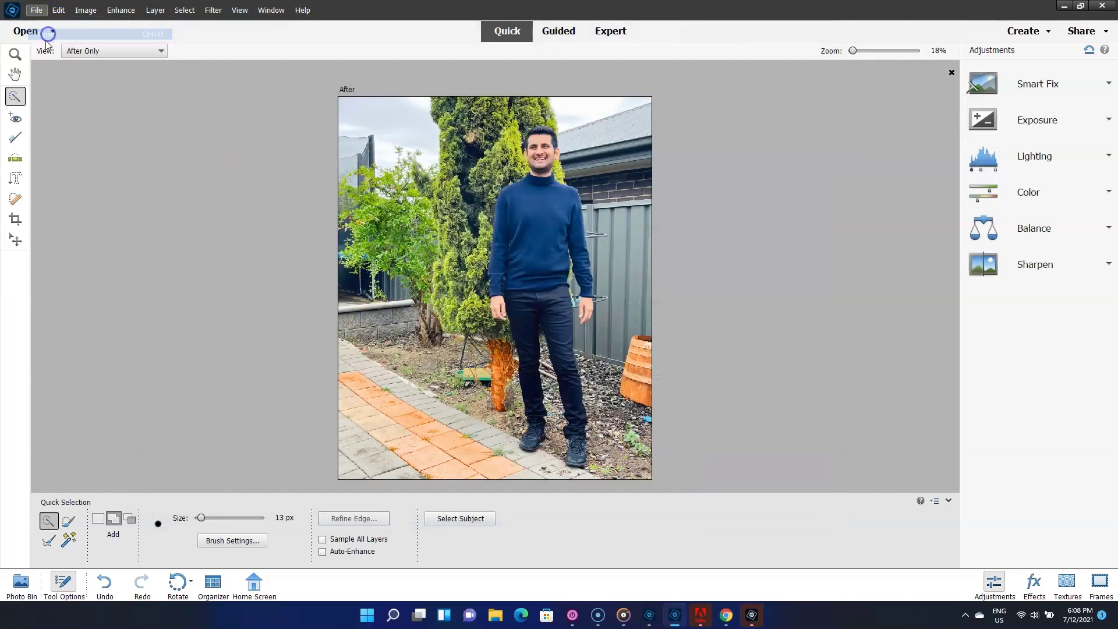
pyautogui.click(789, 427)
# Step: Examine the Save for Web options for transparency dither, dither amount, colors and presets, and leave without exporting
pyautogui.click(37, 10)
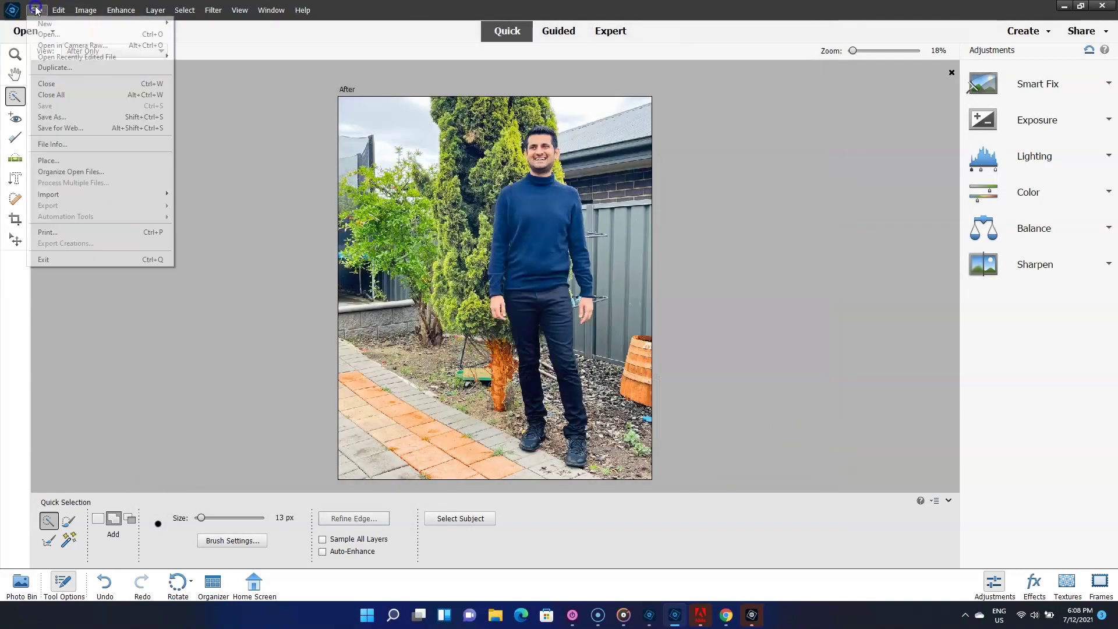
pyautogui.click(85, 128)
pyautogui.click(749, 193)
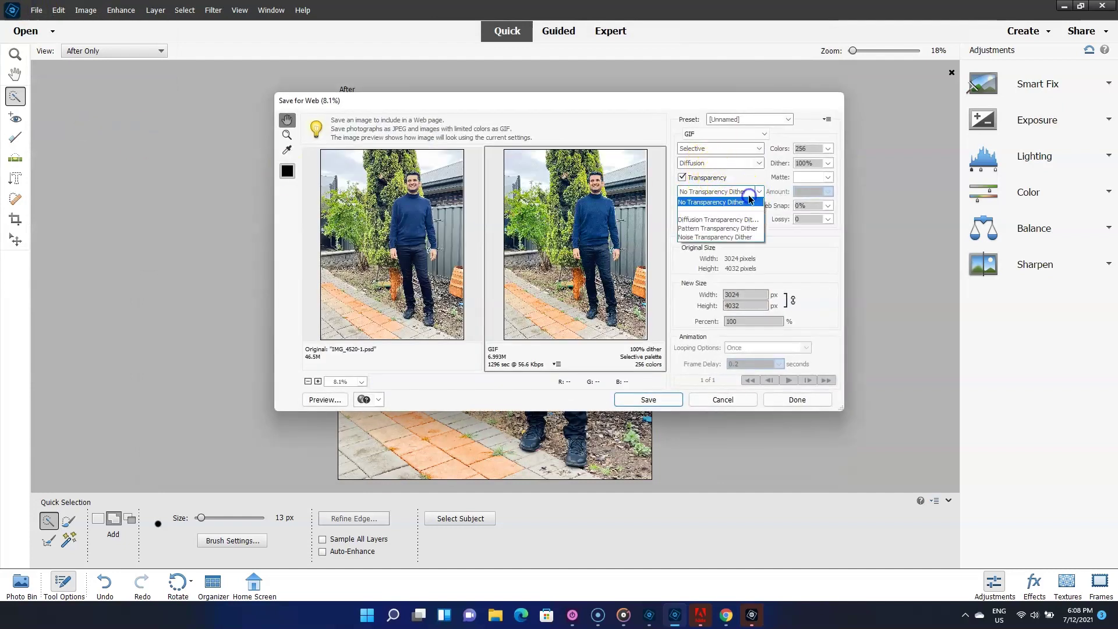
pyautogui.click(802, 164)
pyautogui.click(828, 149)
pyautogui.click(828, 148)
pyautogui.click(782, 120)
pyautogui.click(782, 120)
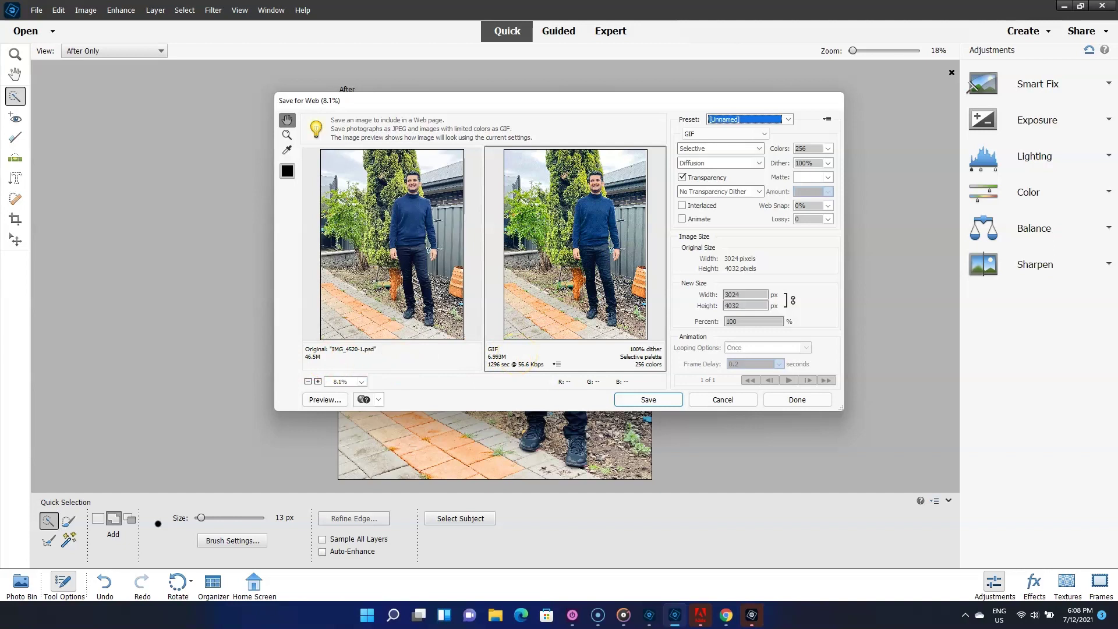
pyautogui.click(714, 404)
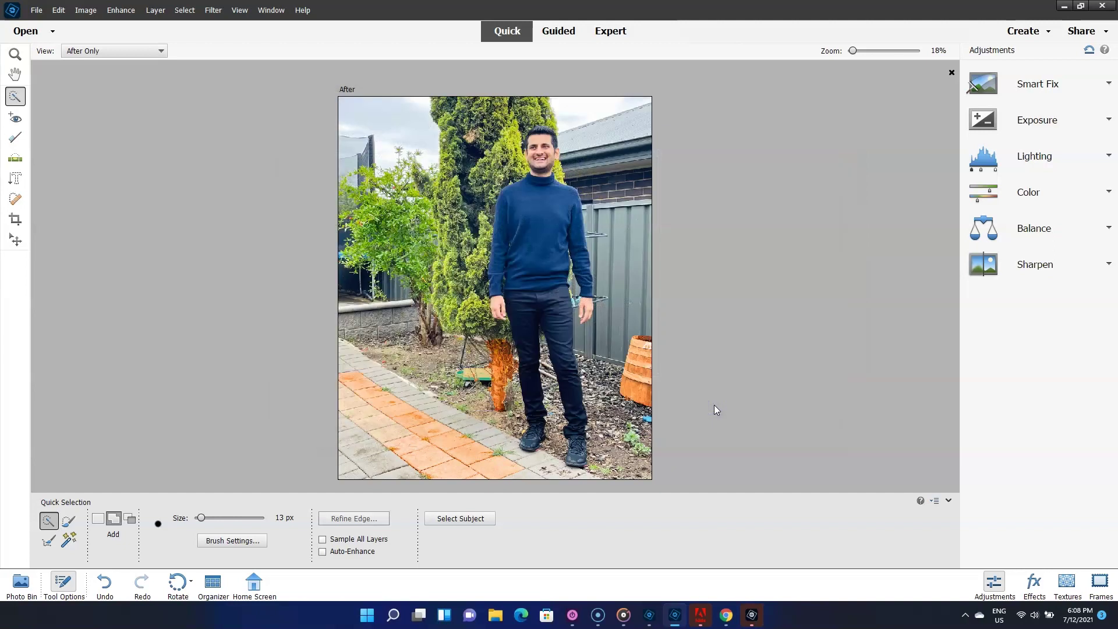